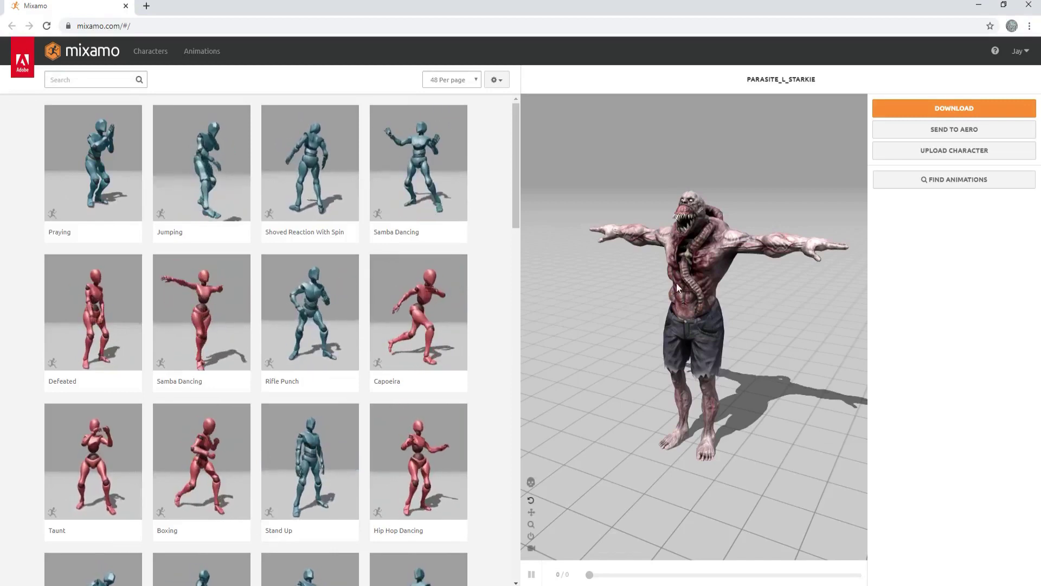
Apply the Ymca Dance animation, found by searching 'dance', to the Passive Marker Man character.
left_click(155, 57)
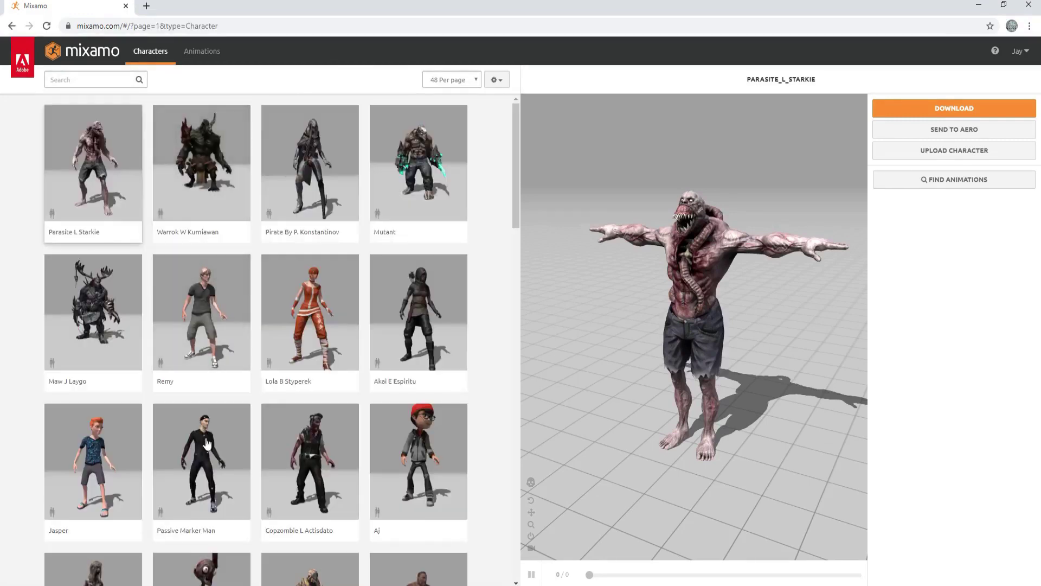
left_click(199, 489)
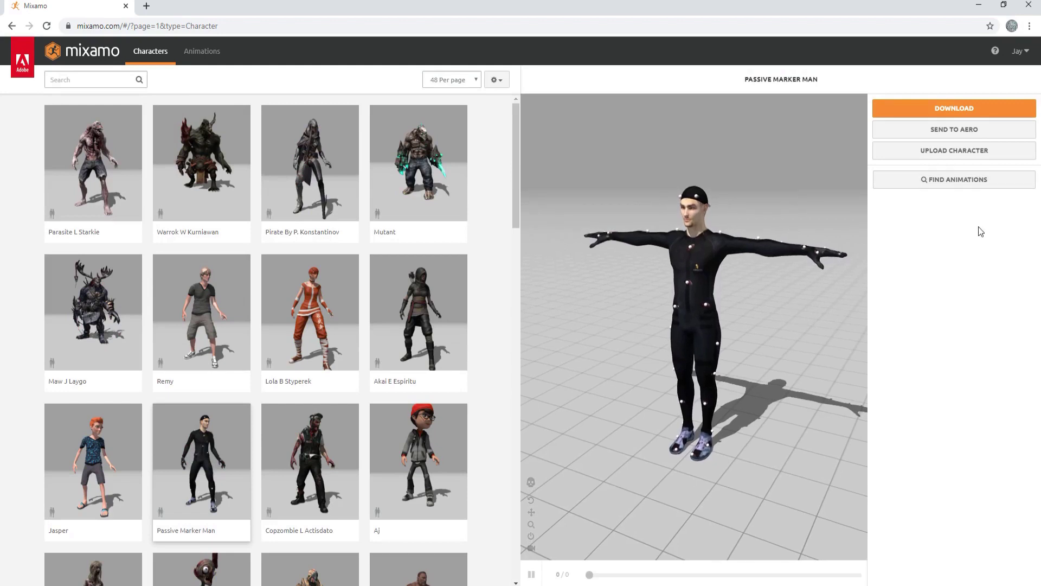
left_click(955, 184)
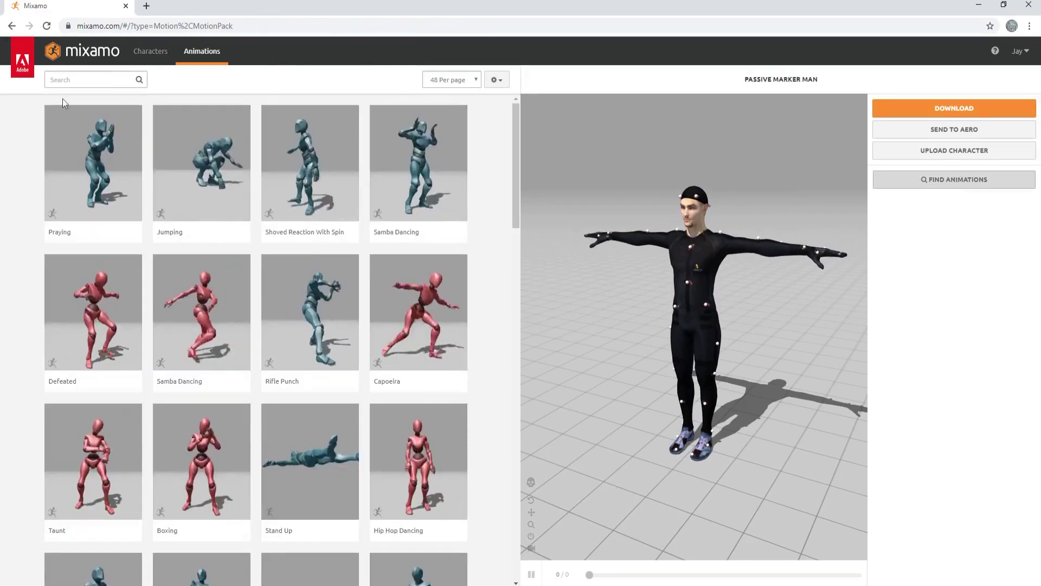
left_click(92, 79)
type("d")
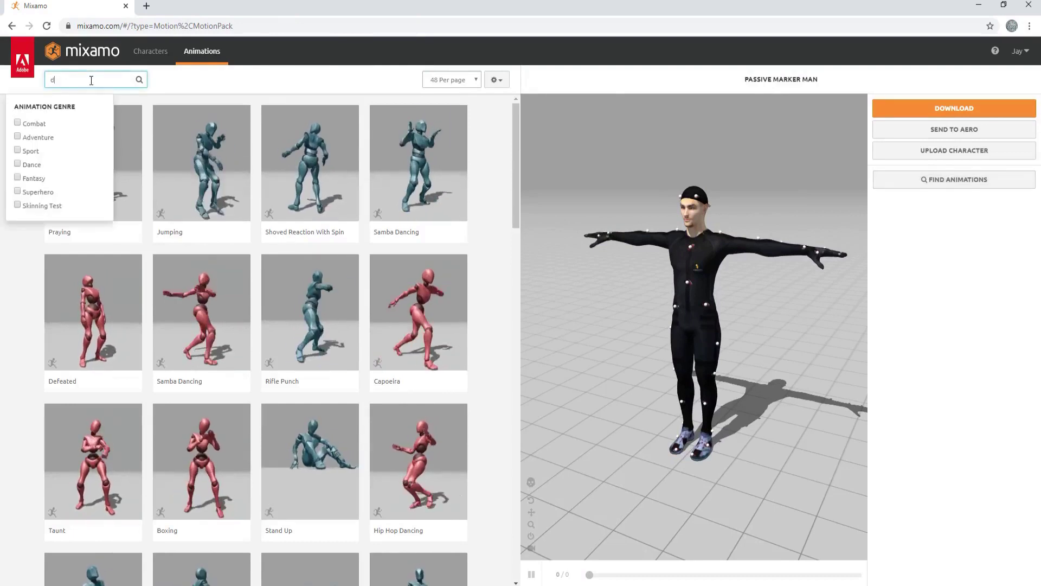
type("ance")
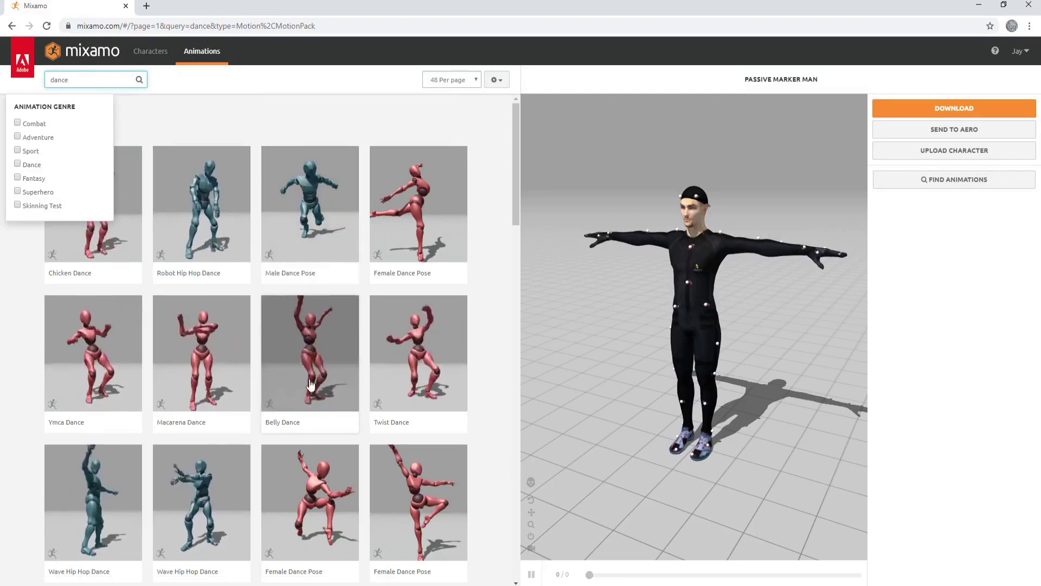
key("Return")
left_click(80, 360)
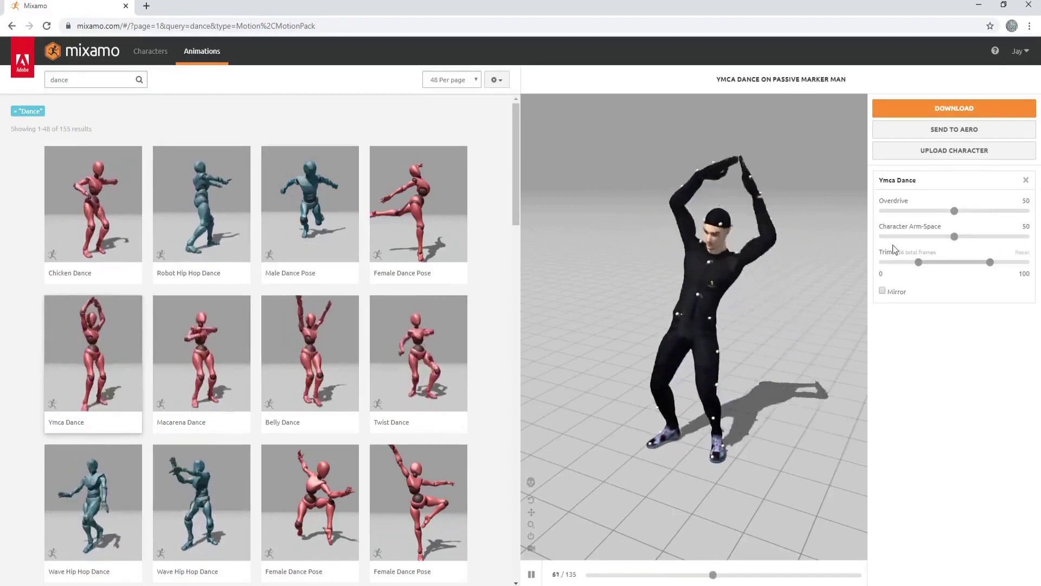
Download the animated character as FBX at 24 frames per second.
left_click(957, 108)
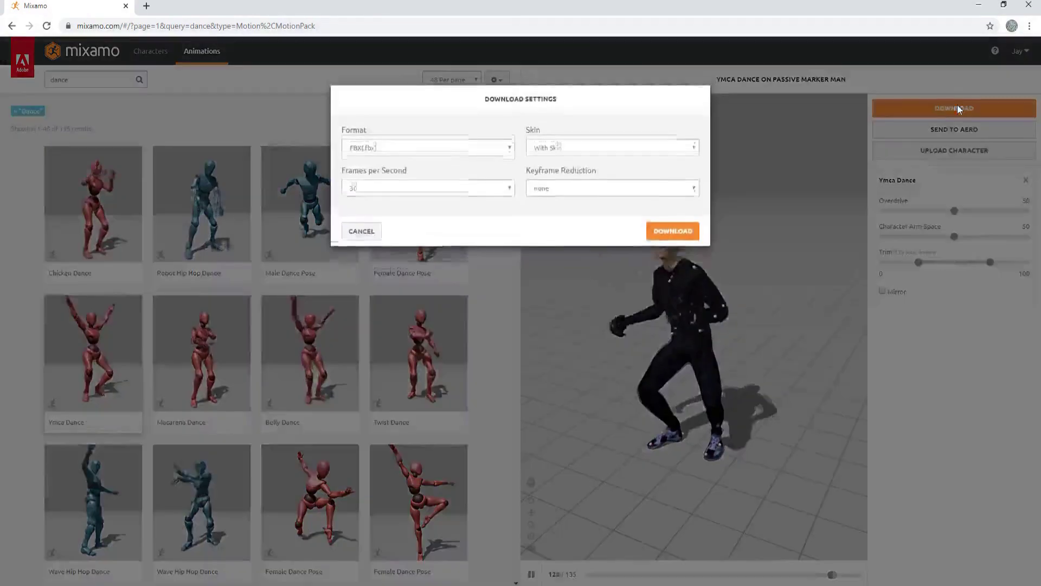
left_click(362, 198)
left_click(360, 210)
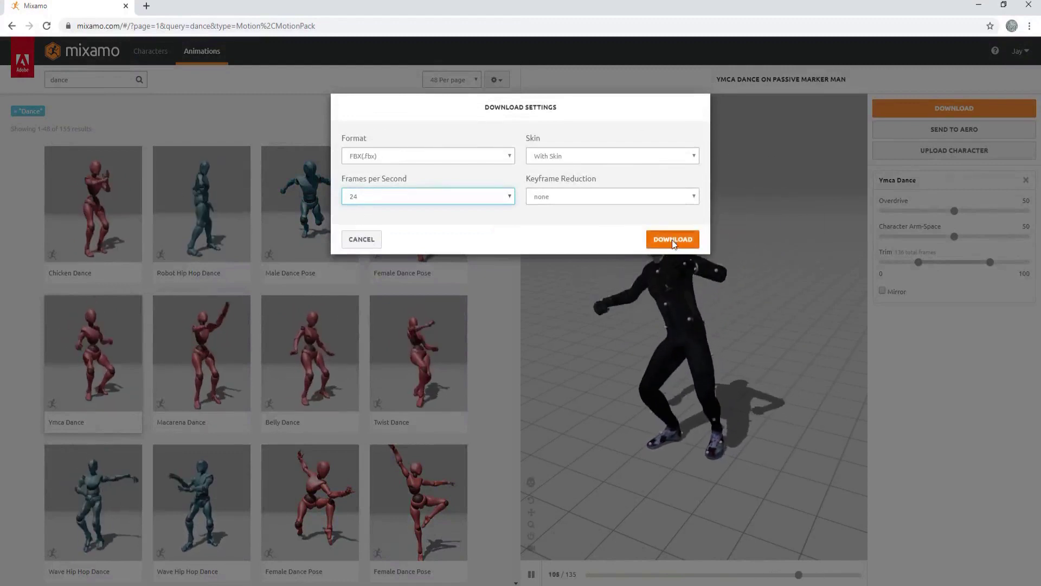
left_click(685, 246)
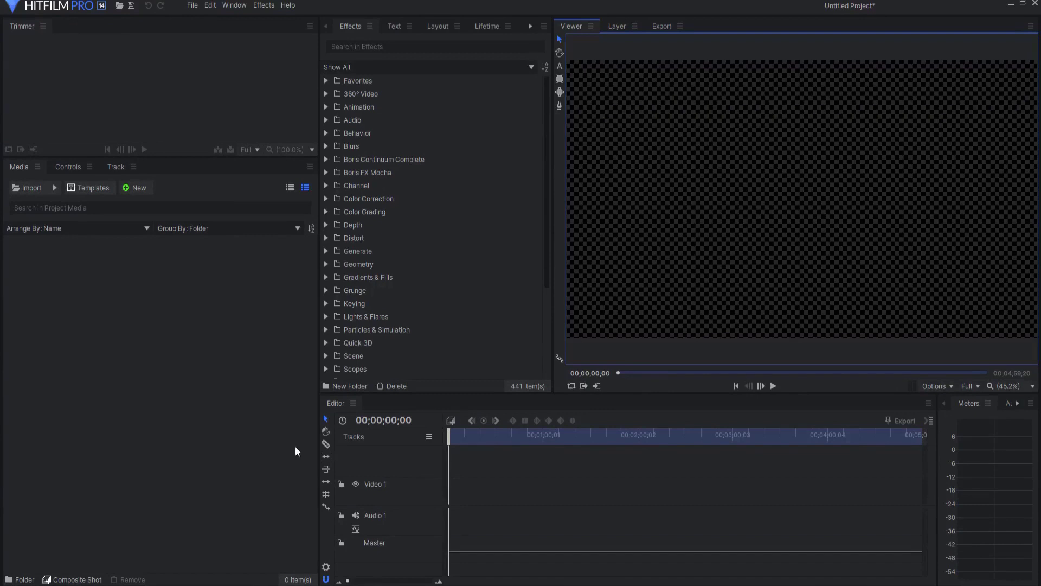
Import Ymca Dance.fbx as a 3D model from the Media panel's Import list.
left_click(54, 187)
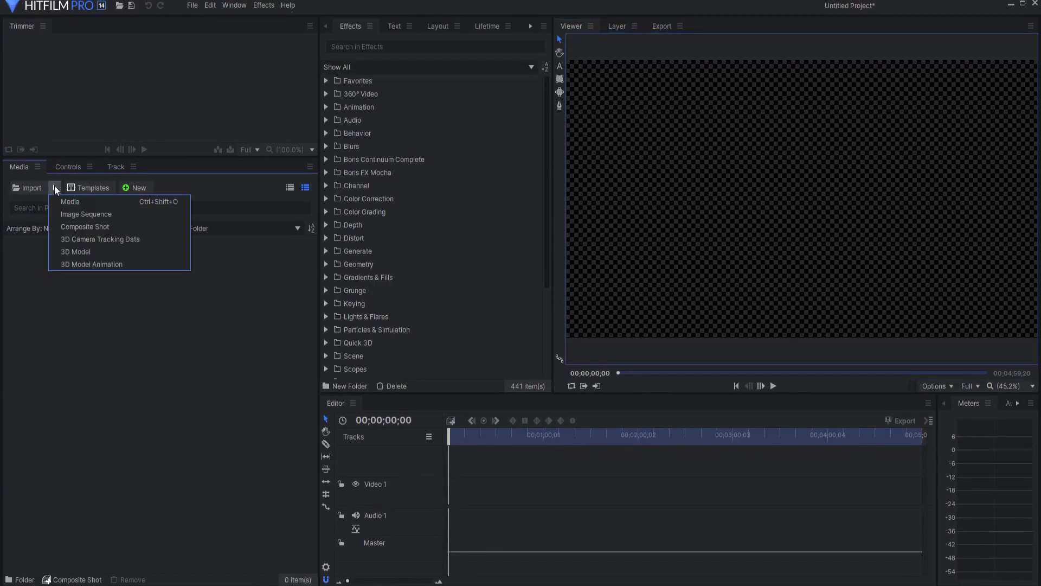
left_click(96, 252)
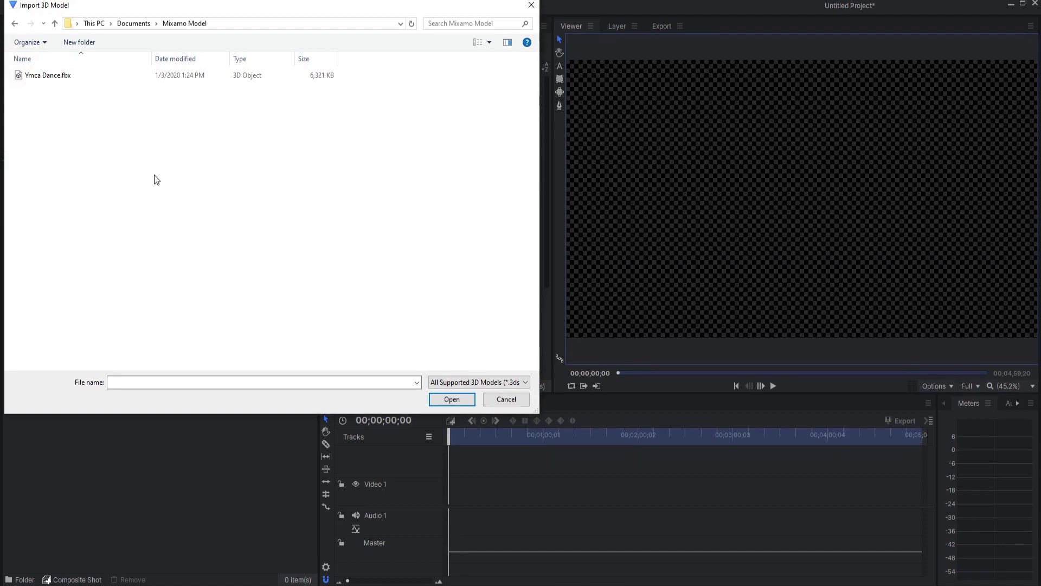
left_click(52, 76)
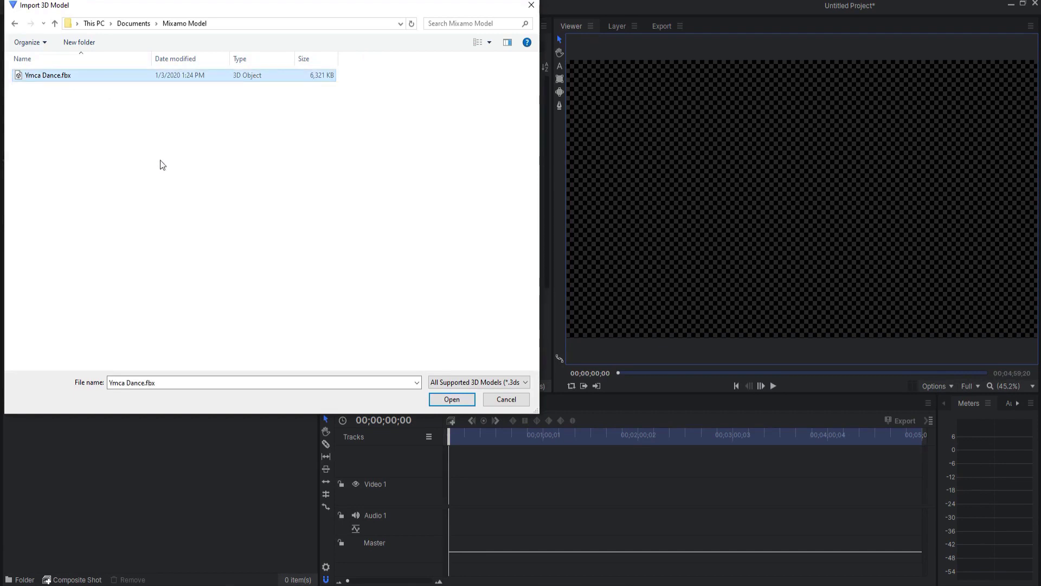
left_click(459, 404)
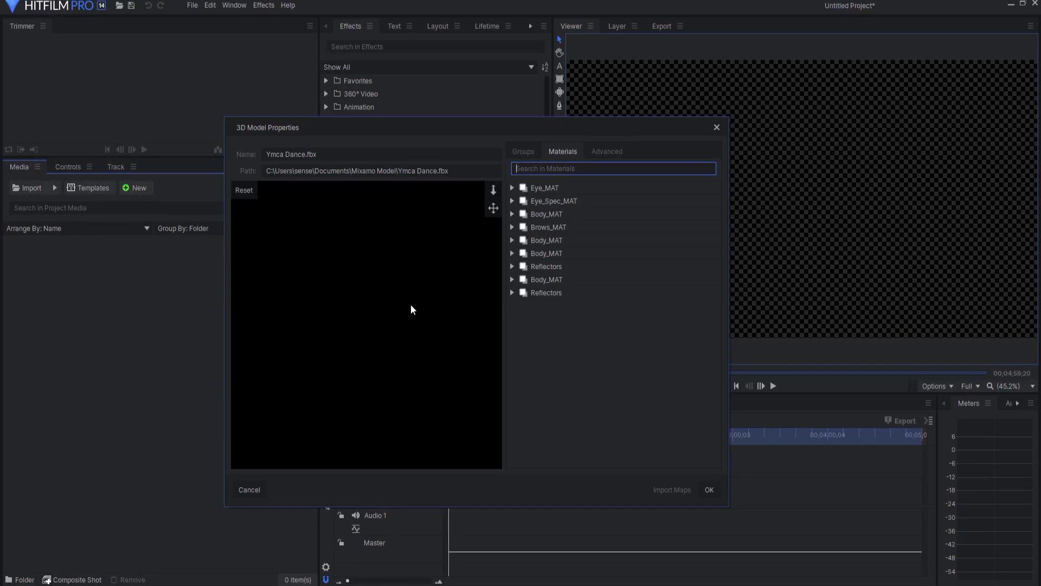
Check in File Explorer that Ymca Dance.fbm contains MocapSuit02_diffuse.png, then minimize the window.
left_click(283, 582)
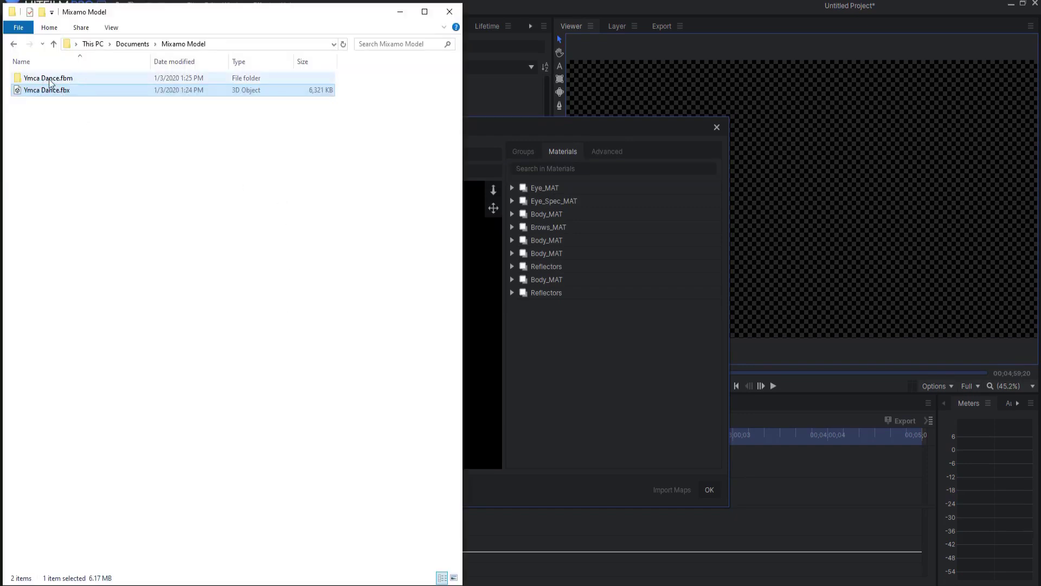
mouse_move(54, 84)
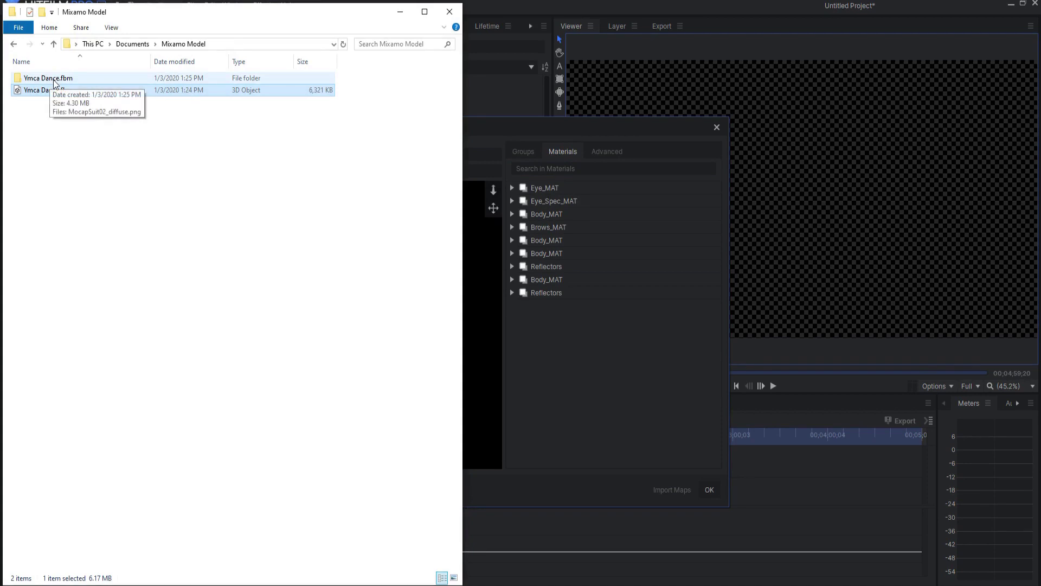
double_click(33, 79)
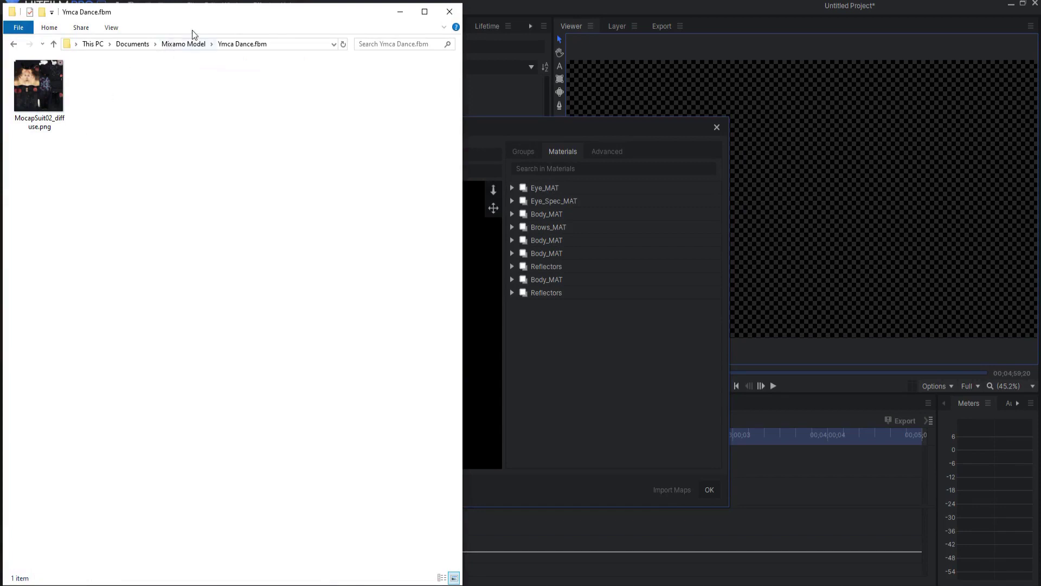
left_click(183, 43)
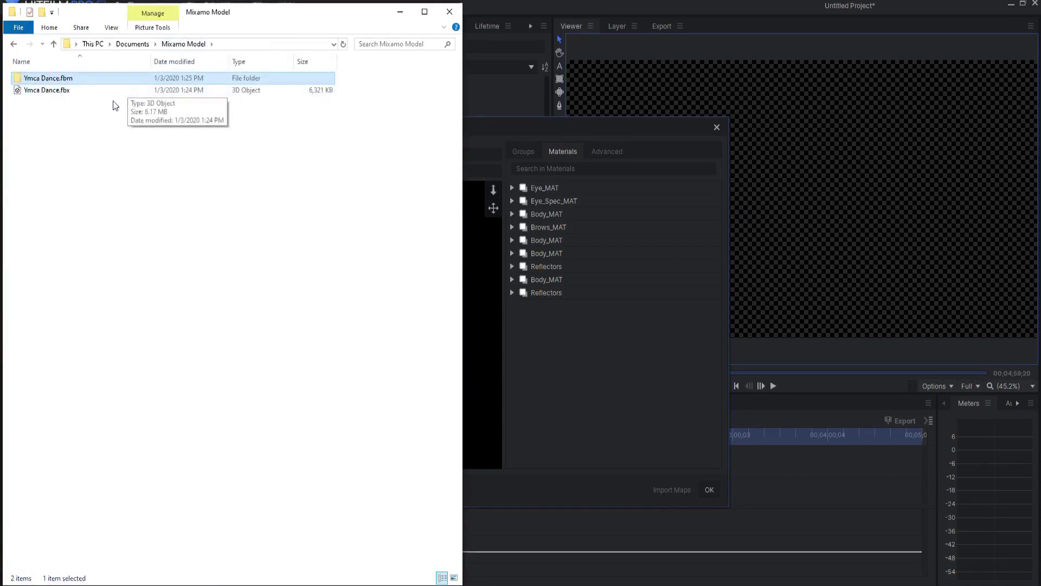
left_click(400, 11)
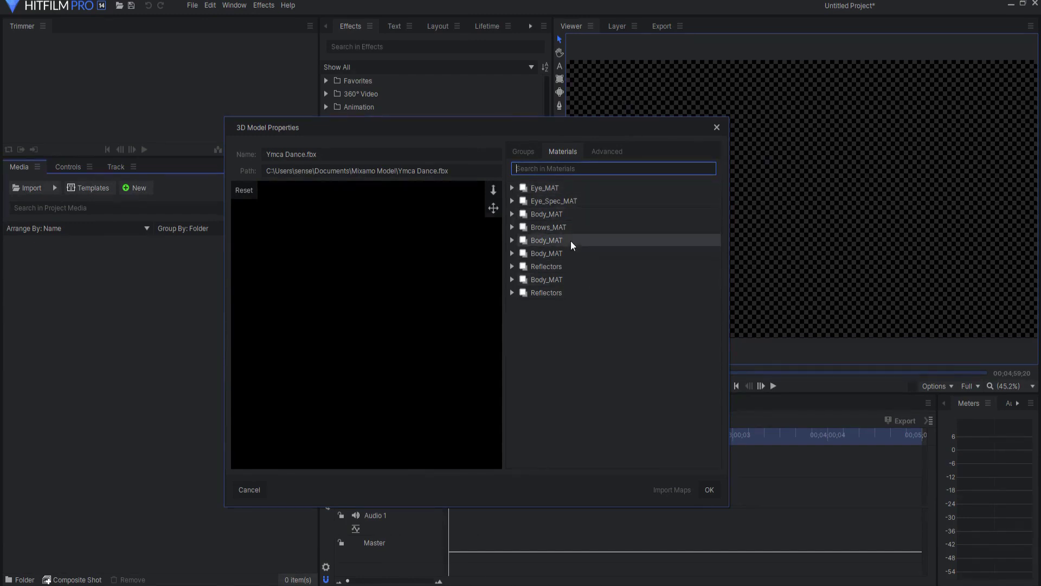
Raise the first Body_MAT material's opacity to 100% and adjust the second Body_MAT's opacity.
left_click(512, 279)
scroll(626, 437, "down", 2)
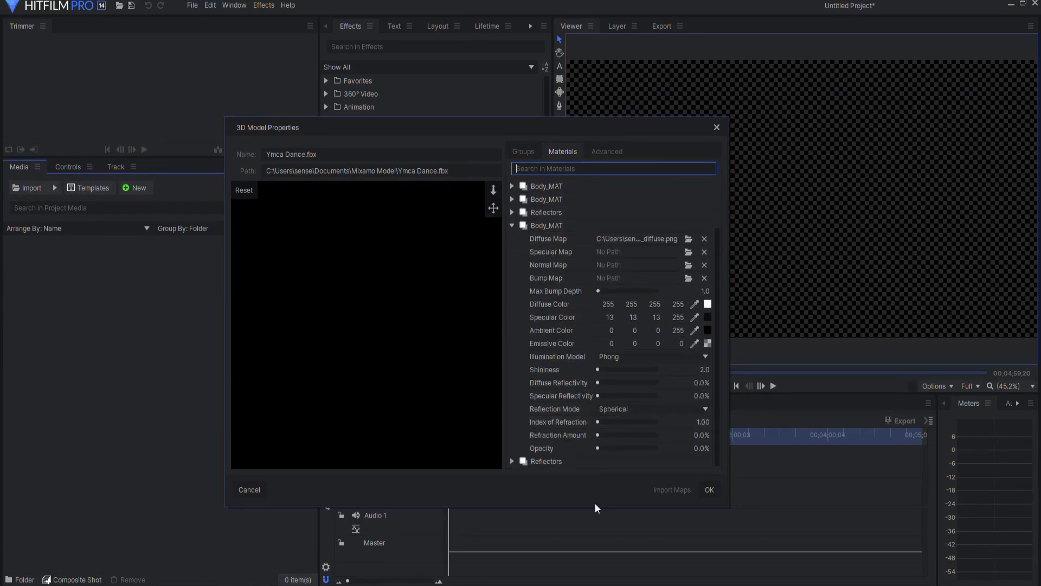
left_click_drag(597, 447, 702, 447)
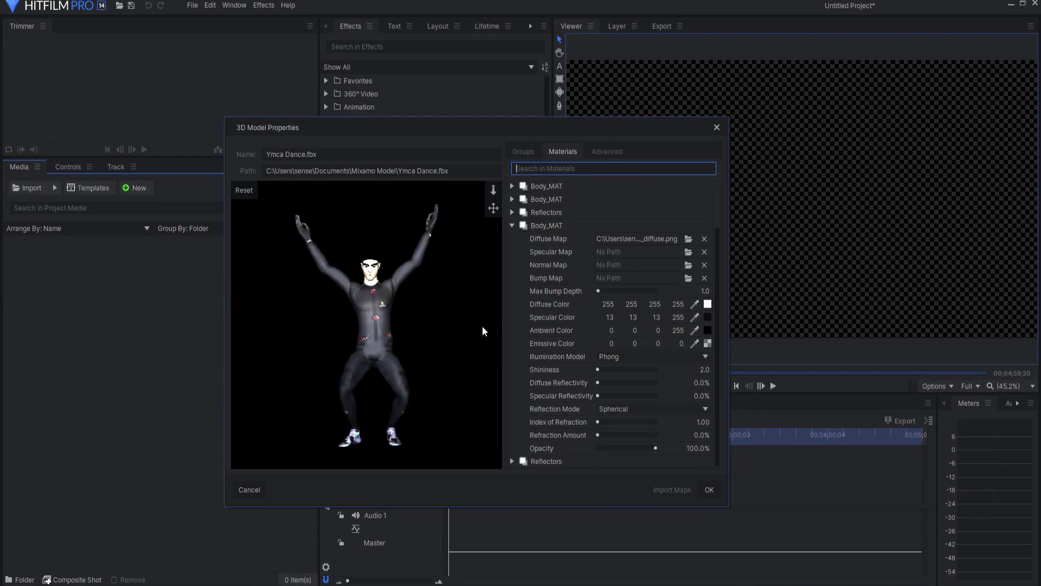
left_click(512, 226)
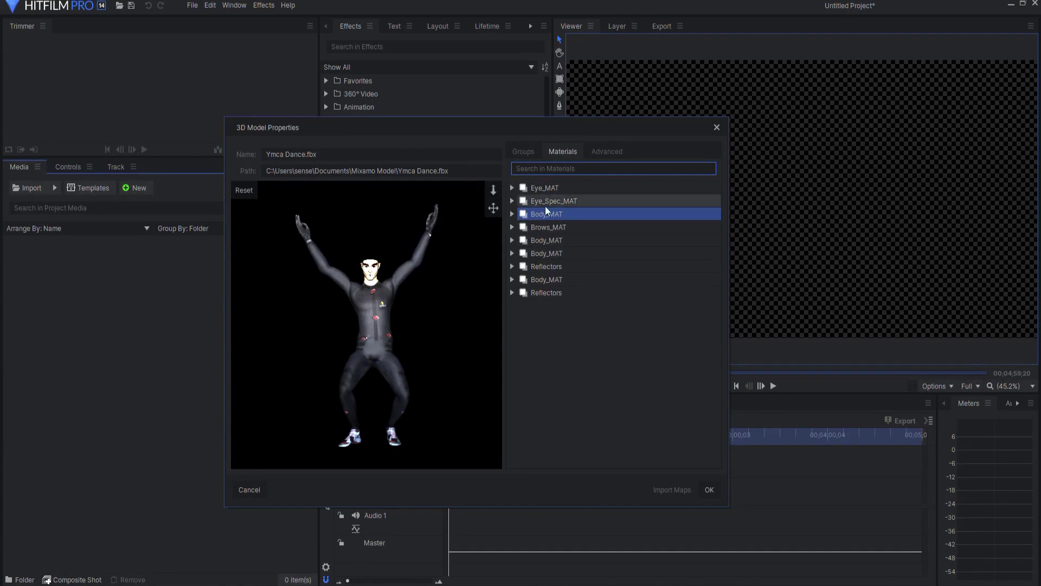
left_click(549, 251)
left_click(512, 253)
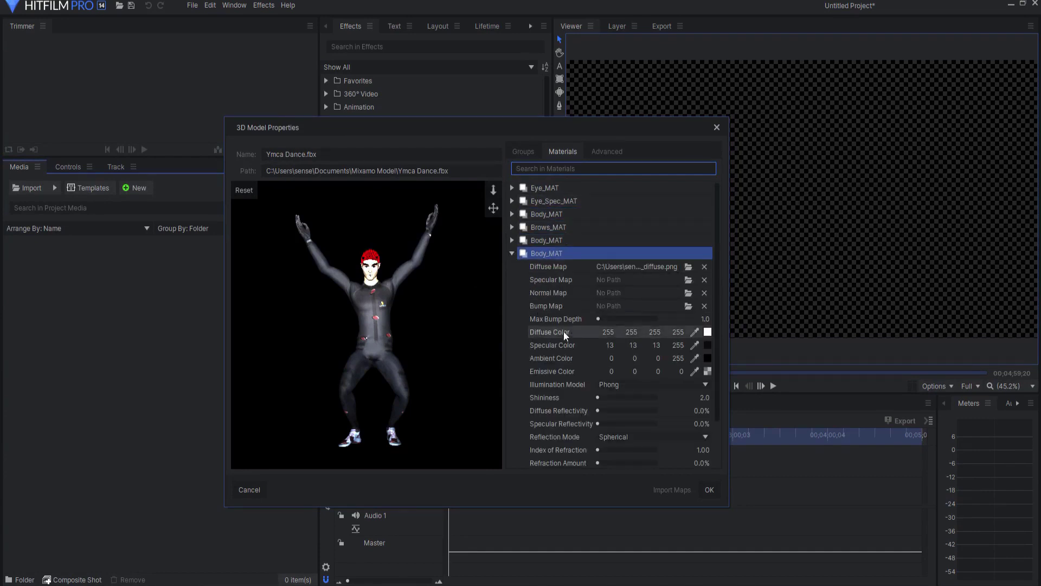
scroll(564, 331, "down", 2)
left_click_drag(595, 422, 635, 426)
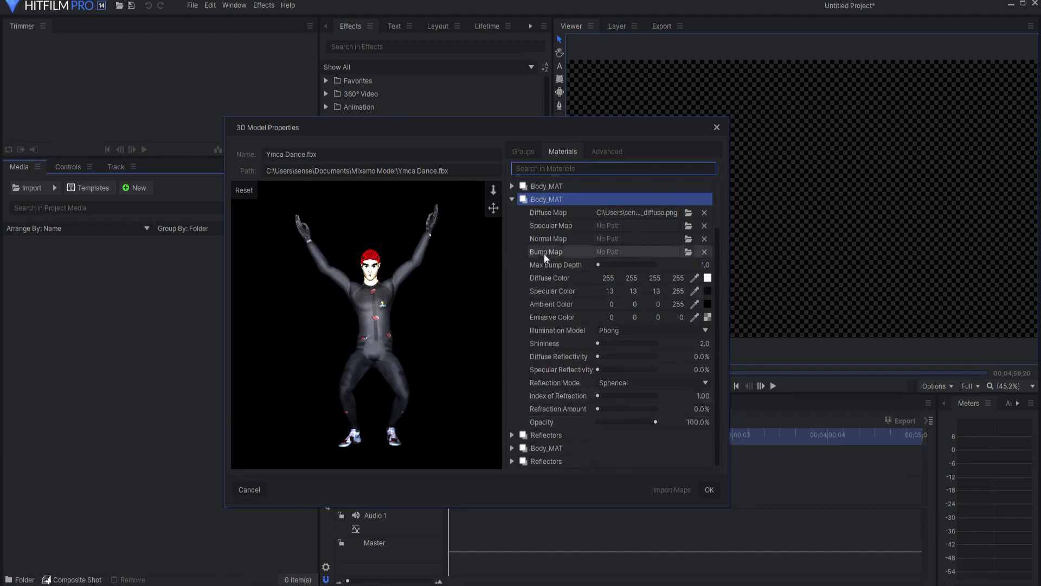
scroll(521, 259, "up", 2)
left_click(511, 253)
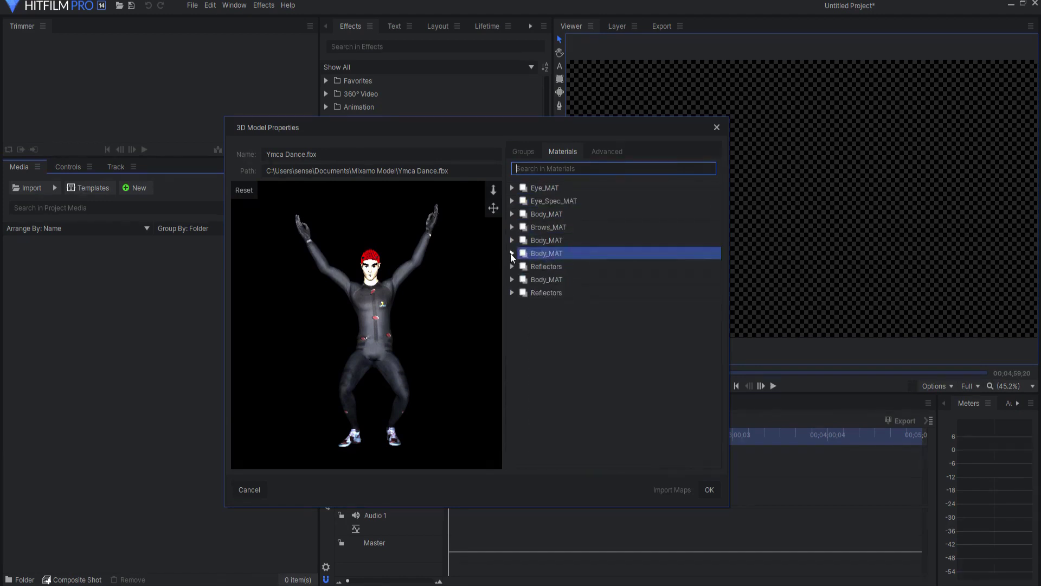
Set the last Reflectors material's opacity to 100% and confirm the model import.
left_click(512, 188)
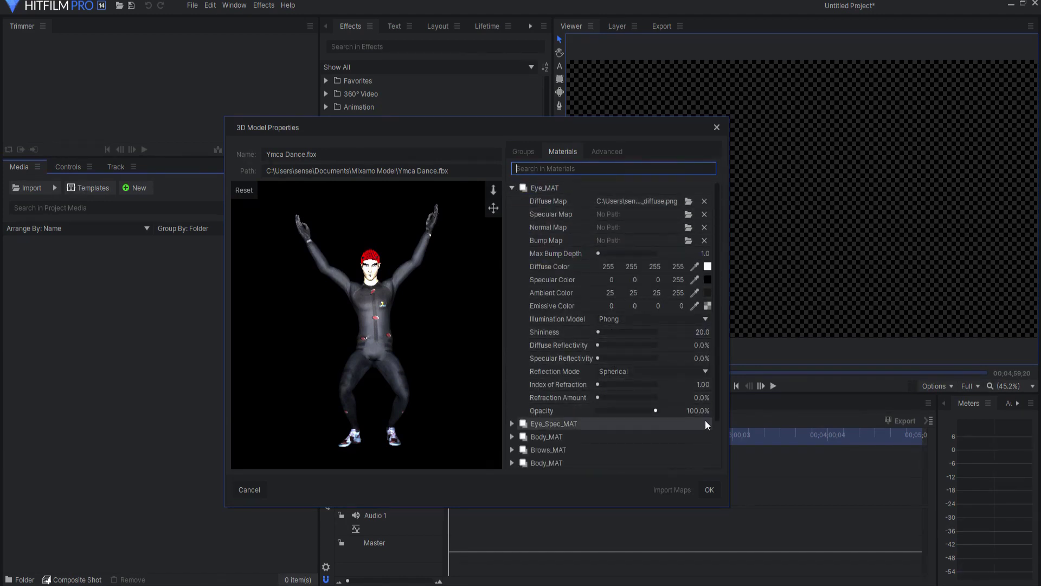
left_click(512, 188)
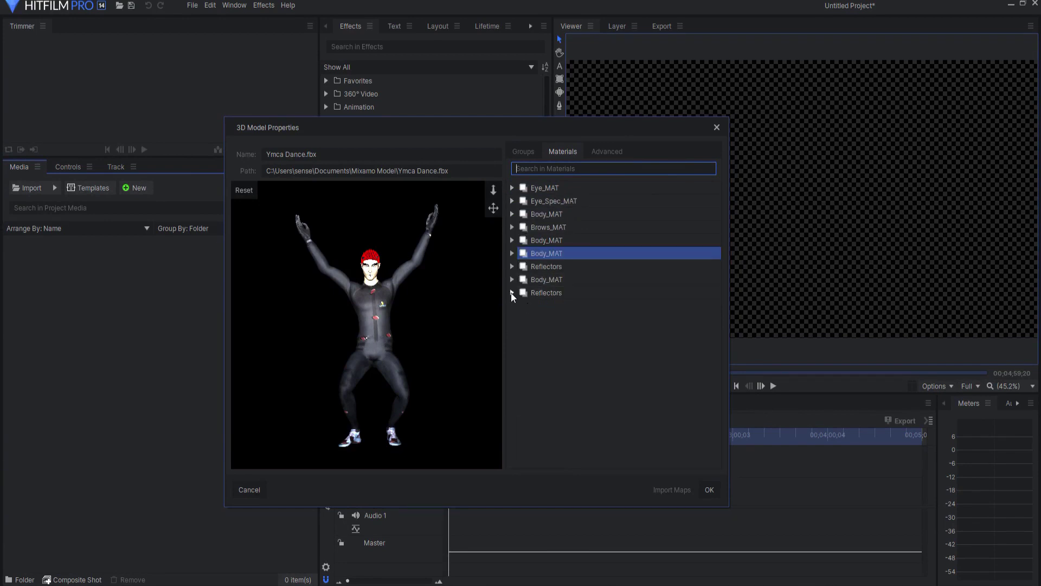
left_click(512, 292)
scroll(558, 380, "down", 2)
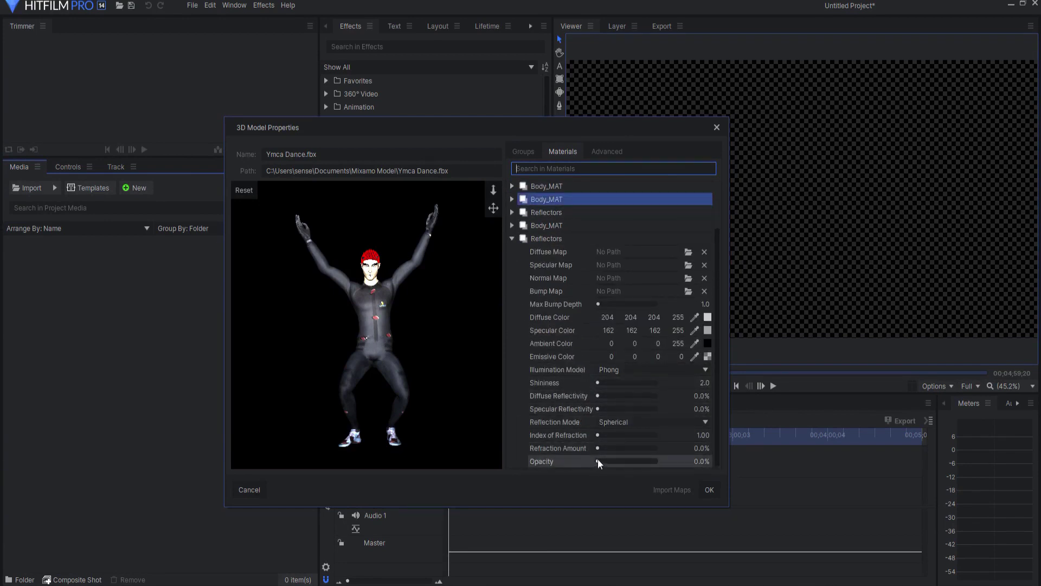
left_click_drag(598, 460, 714, 460)
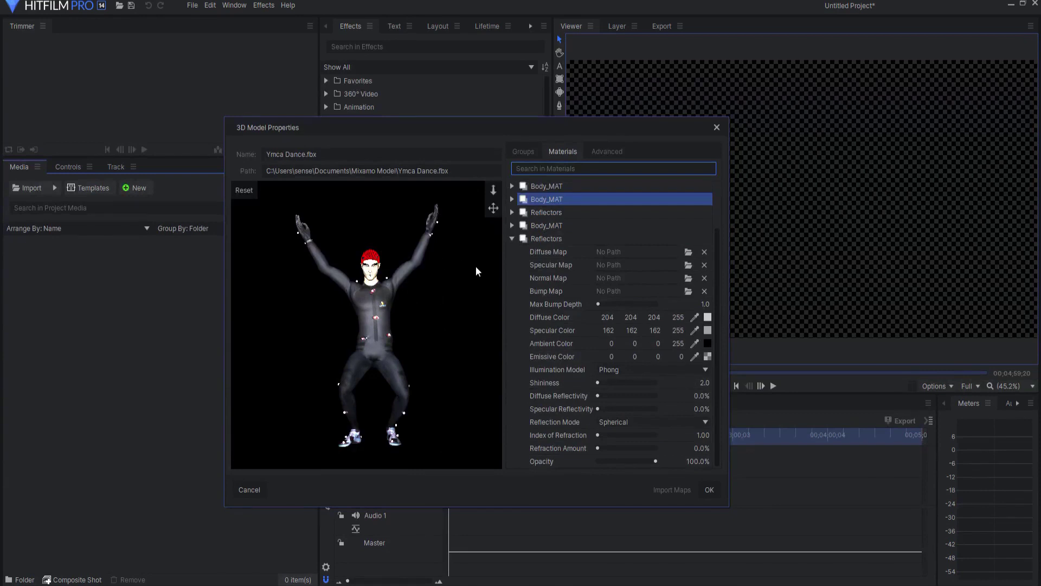
left_click(511, 239)
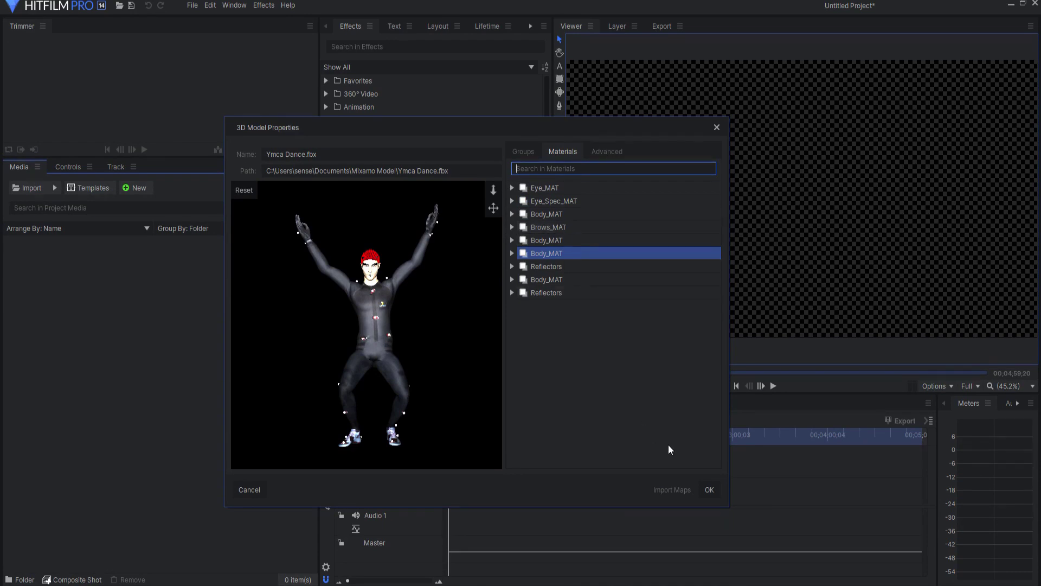
left_click(708, 490)
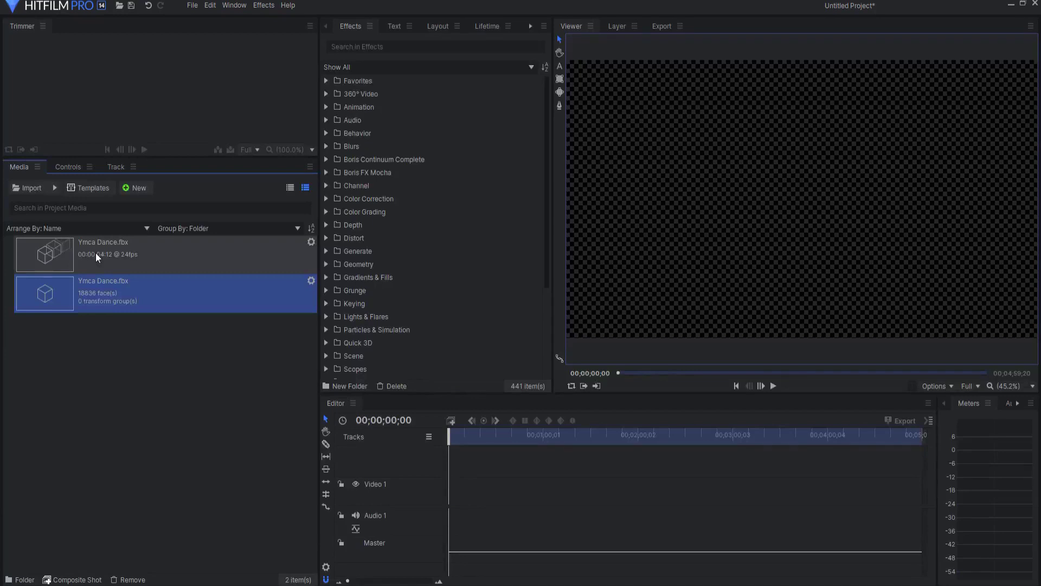
Create a new composite shot with the default 1920×1080, 23.976 fps, 30 s settings.
left_click(136, 189)
left_click(155, 202)
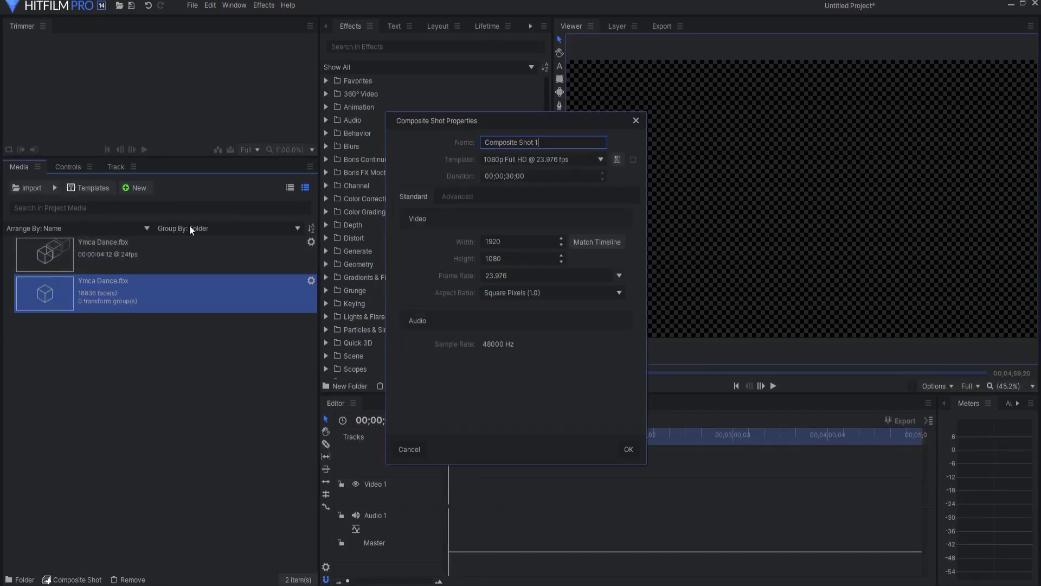
left_click(626, 447)
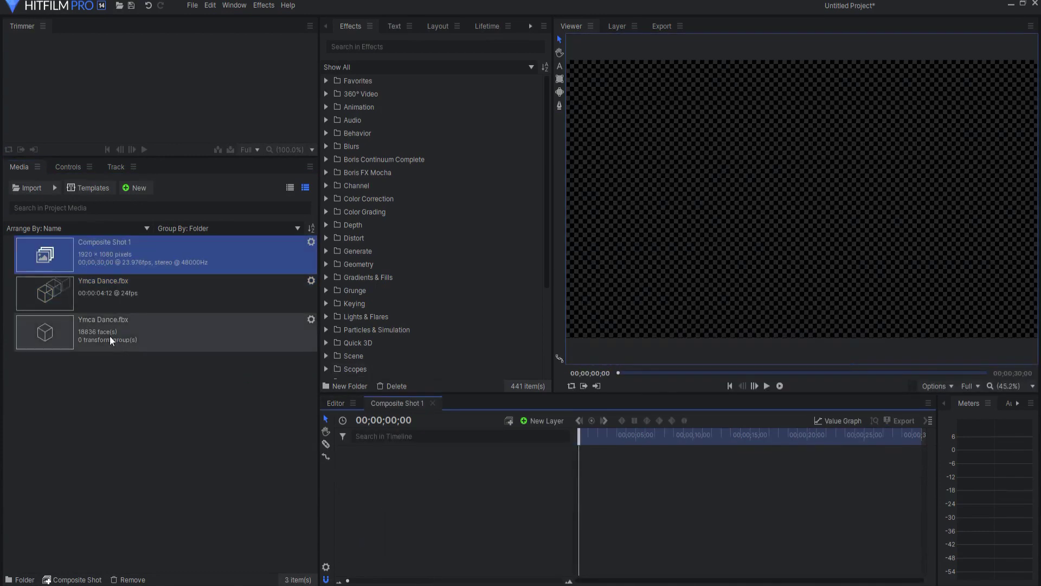
Add the Ymca Dance.fbx model to the timeline as a layer and expand its Models settings.
left_click_drag(95, 327, 434, 464)
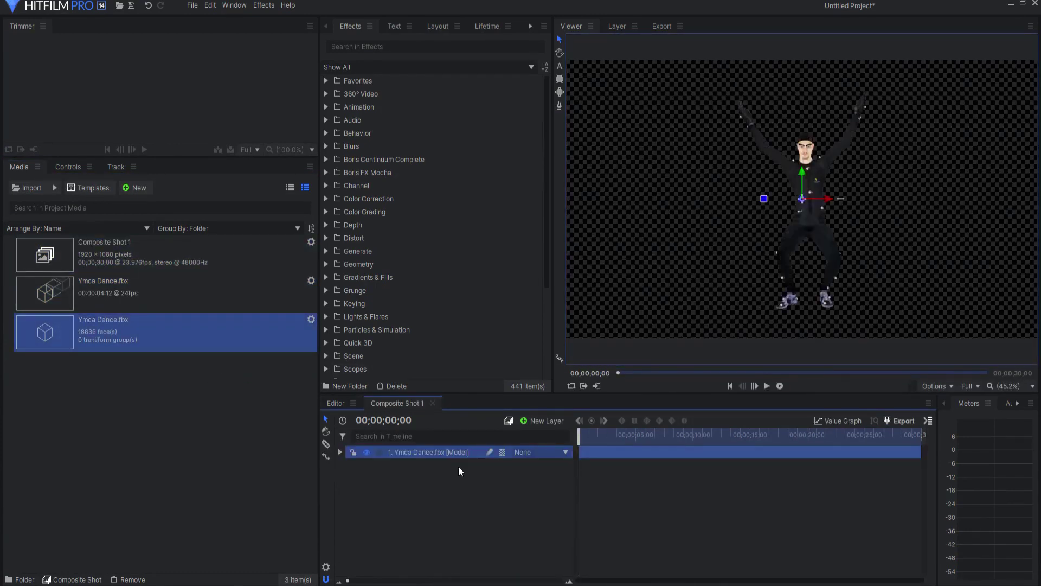
left_click(340, 452)
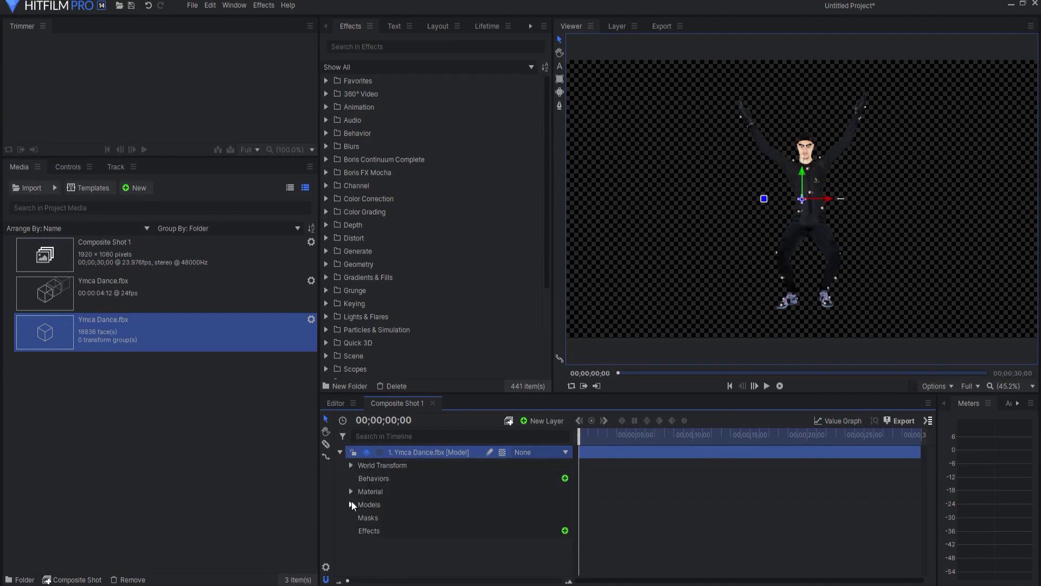
left_click(351, 505)
left_click(361, 517)
scroll(428, 526, "down", 1)
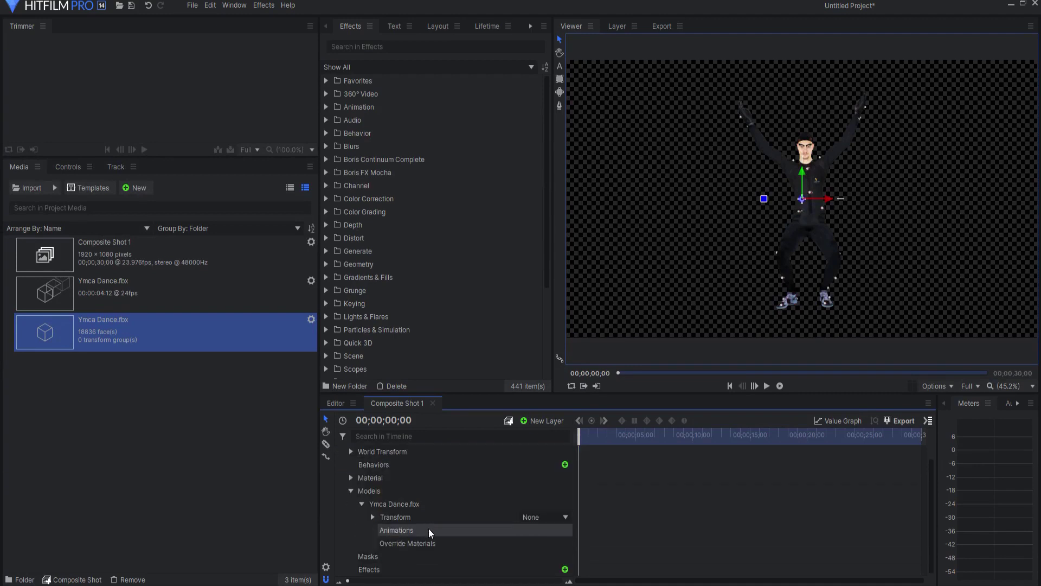
Attach the Ymca Dance animation to the model layer, enable Loop, and play the shot.
left_click(401, 532)
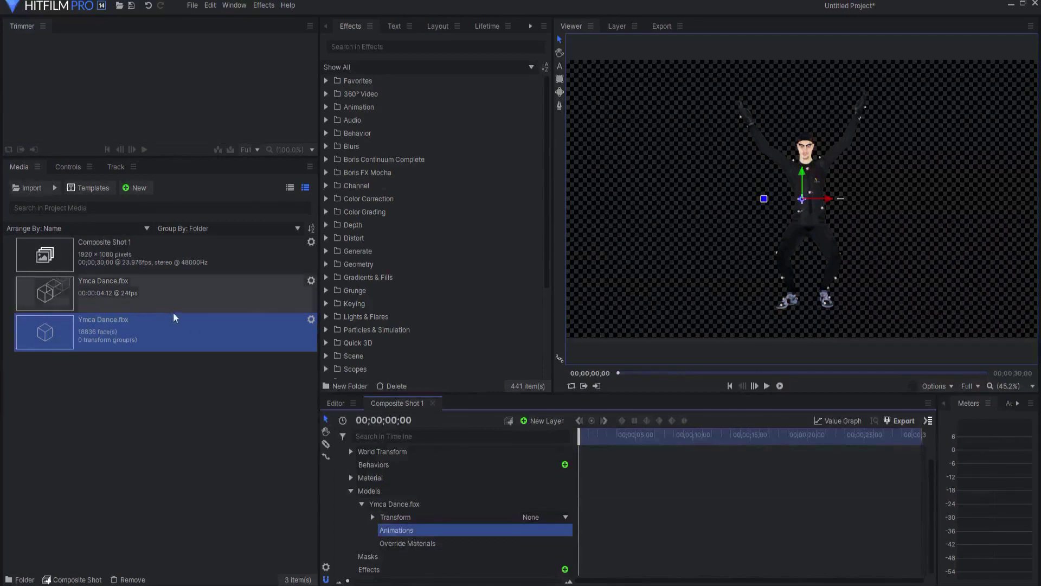
left_click_drag(86, 284, 412, 530)
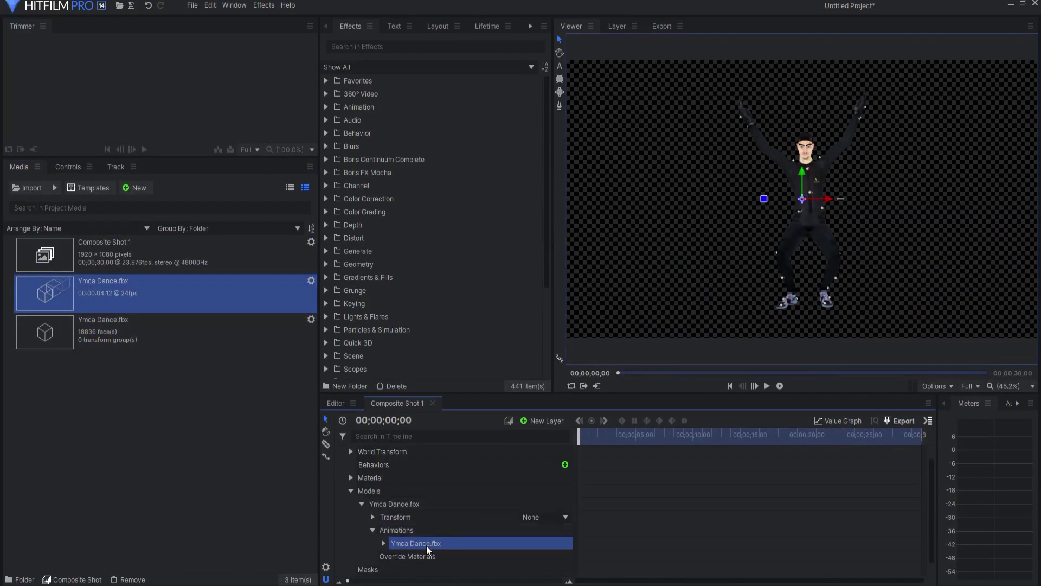
left_click(384, 543)
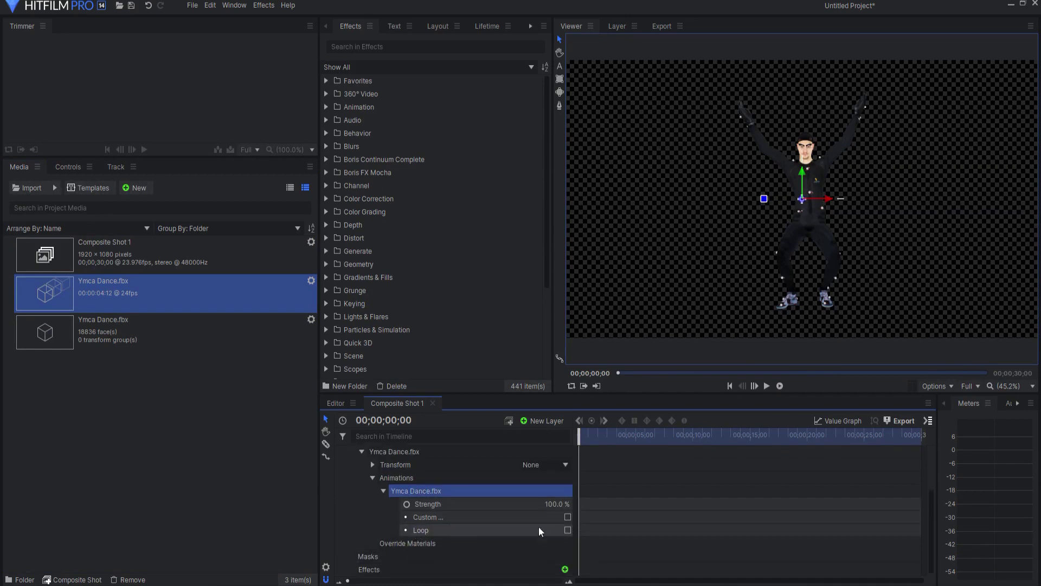
left_click(568, 531)
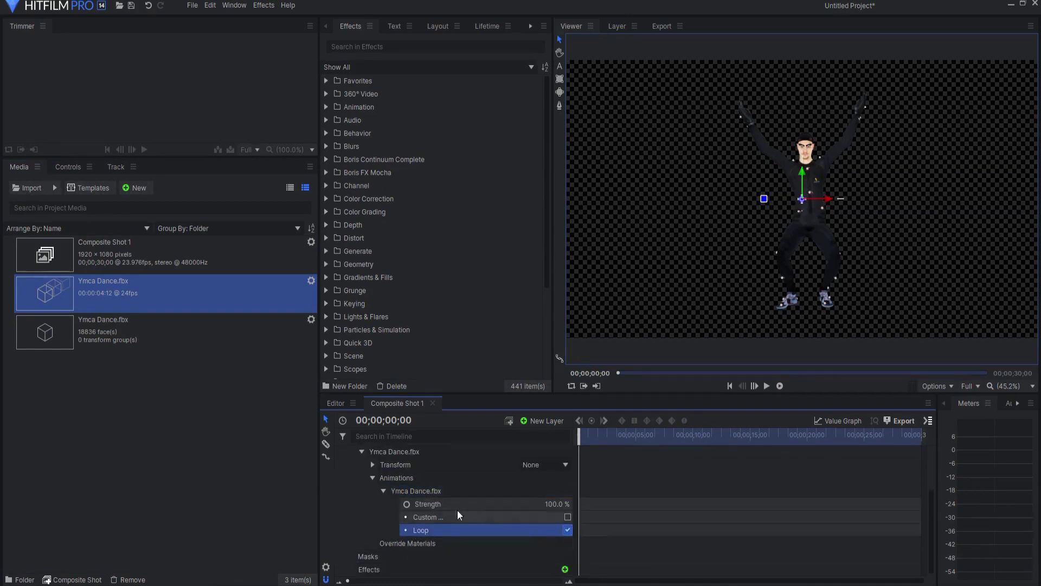
scroll(450, 504, "up", 2)
left_click(340, 451)
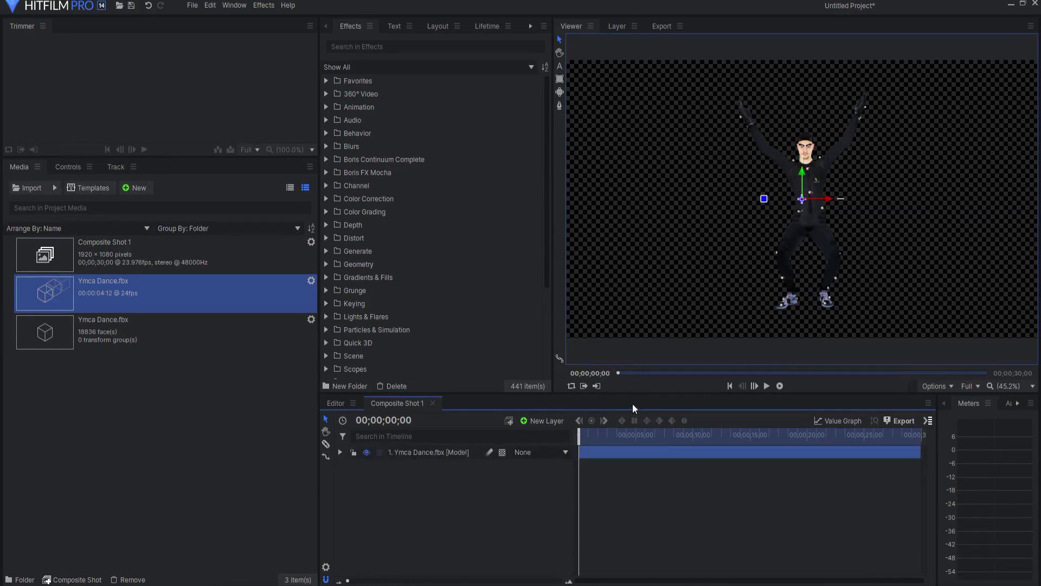
left_click(766, 385)
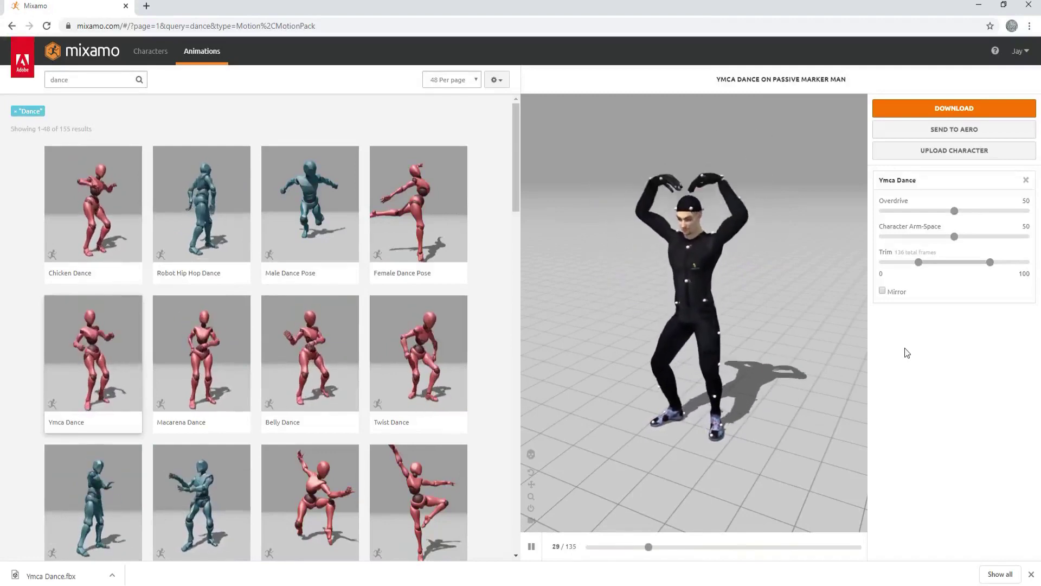
Upload Low Poly Skeleton.OBJ from the Mixamo Model folder as a custom Mixamo character.
key("alt+Tab")
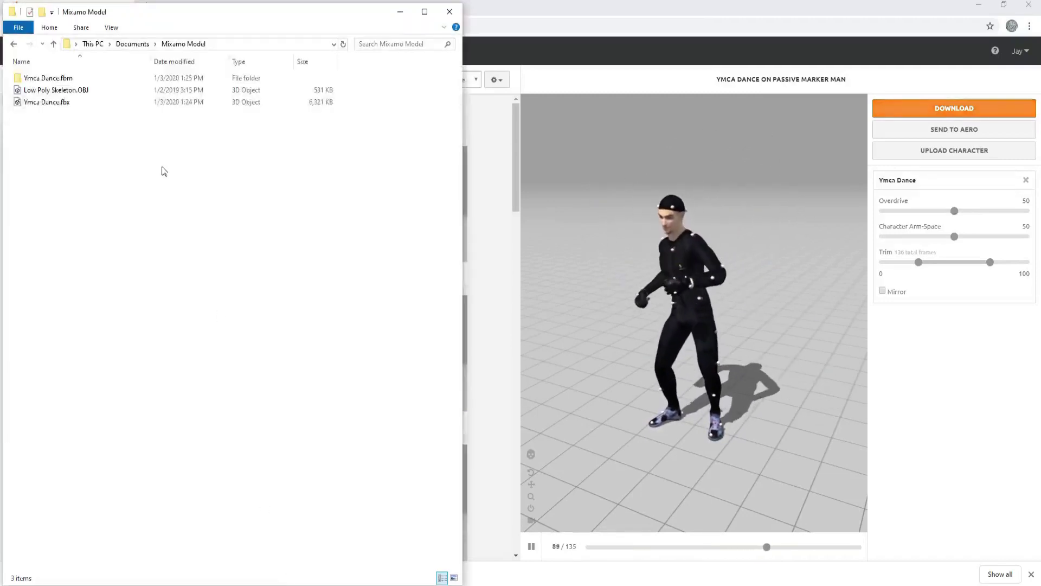
left_click(77, 91)
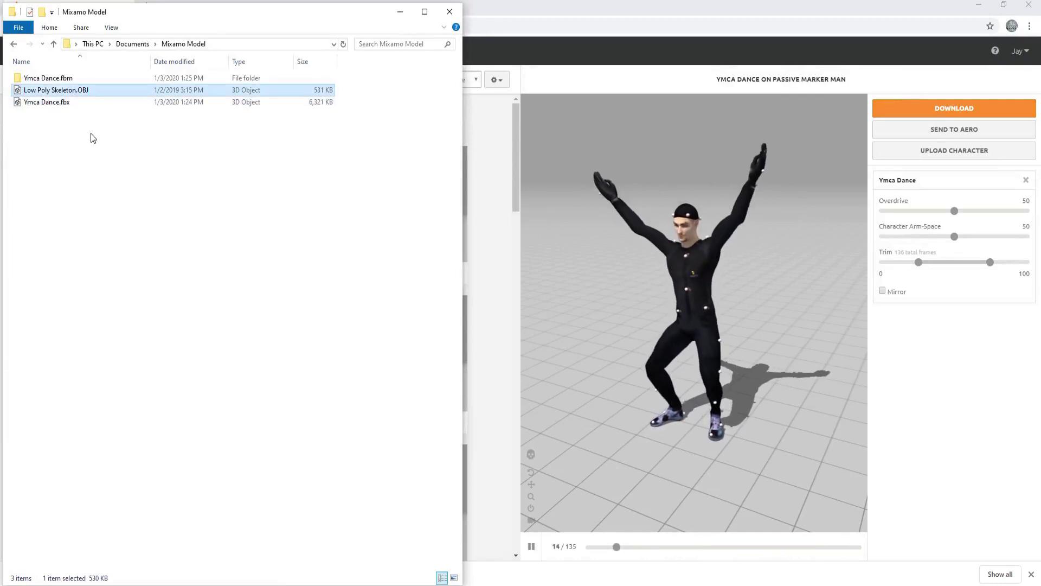
left_click(730, 16)
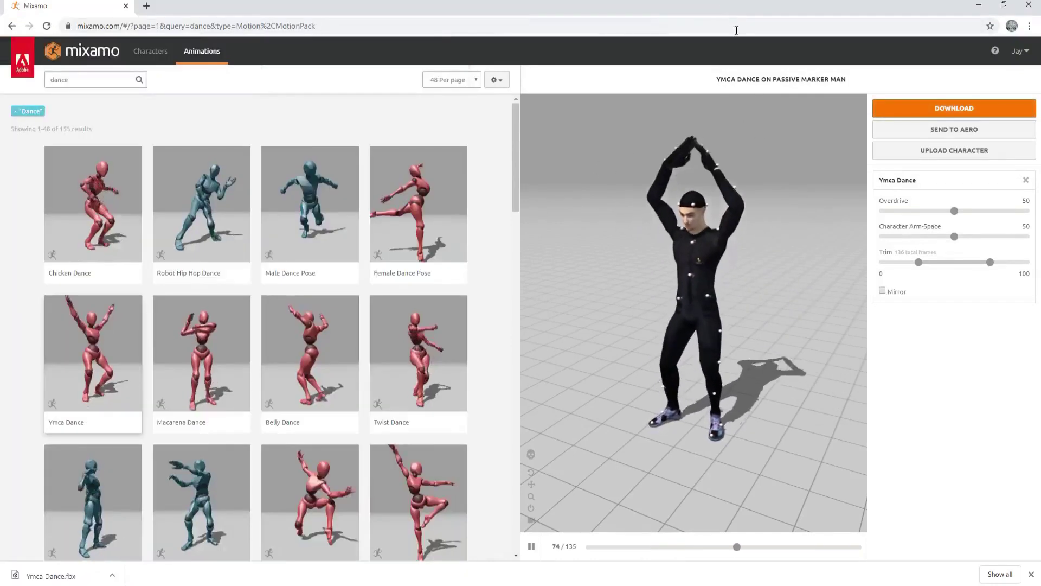
left_click(950, 154)
key("alt+Tab")
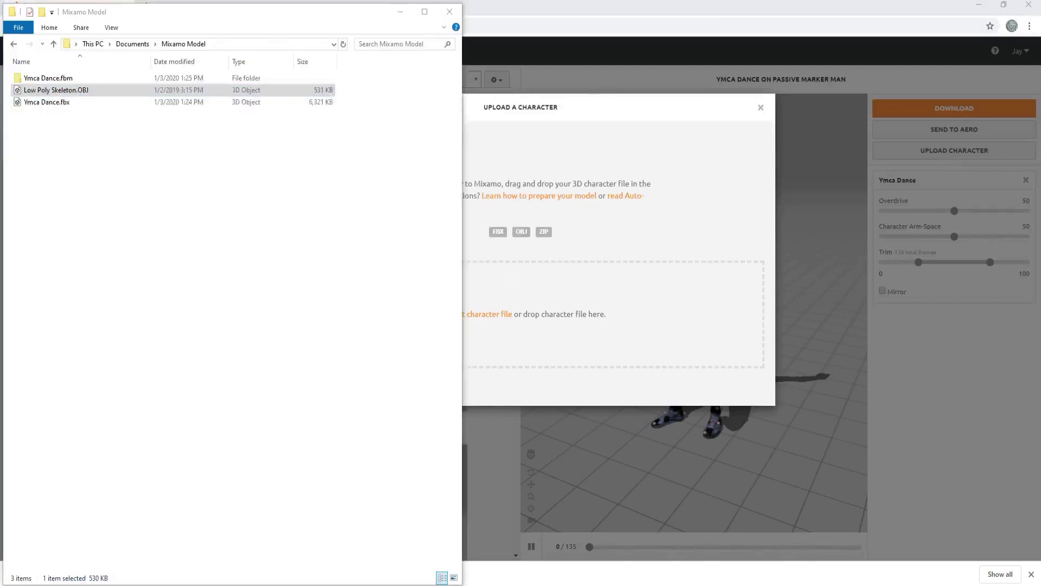
left_click_drag(398, 223, 537, 308)
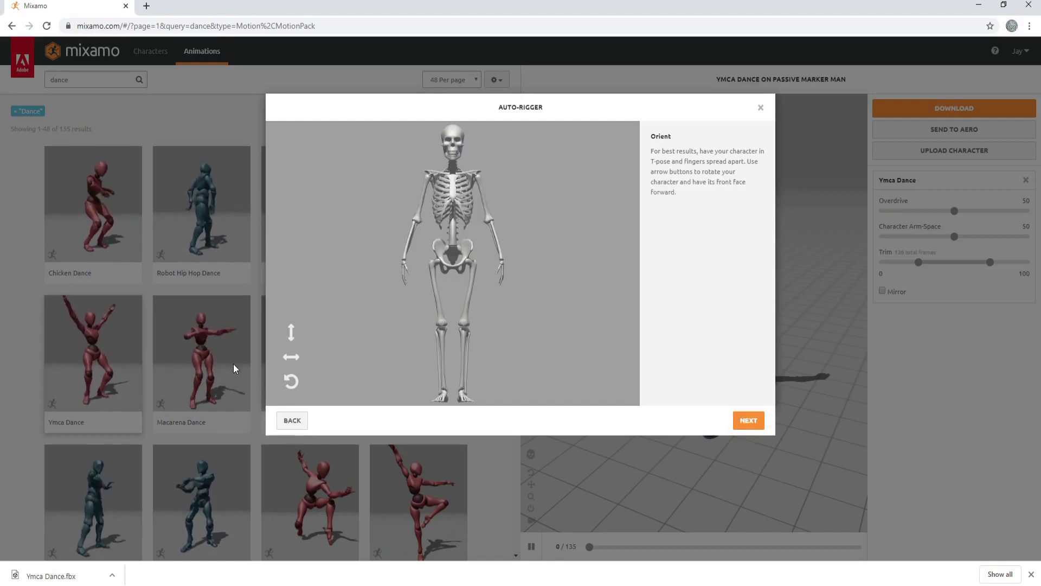
Place the chin, wrist, elbow, knee and groin markers on the skeleton and start auto-rigging.
left_click(748, 421)
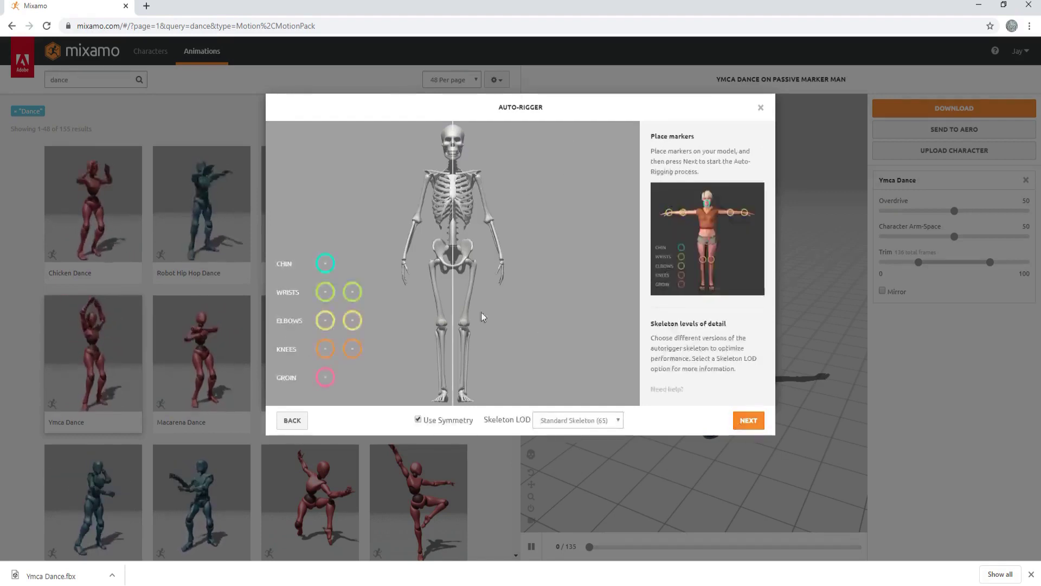
left_click_drag(326, 264, 453, 160)
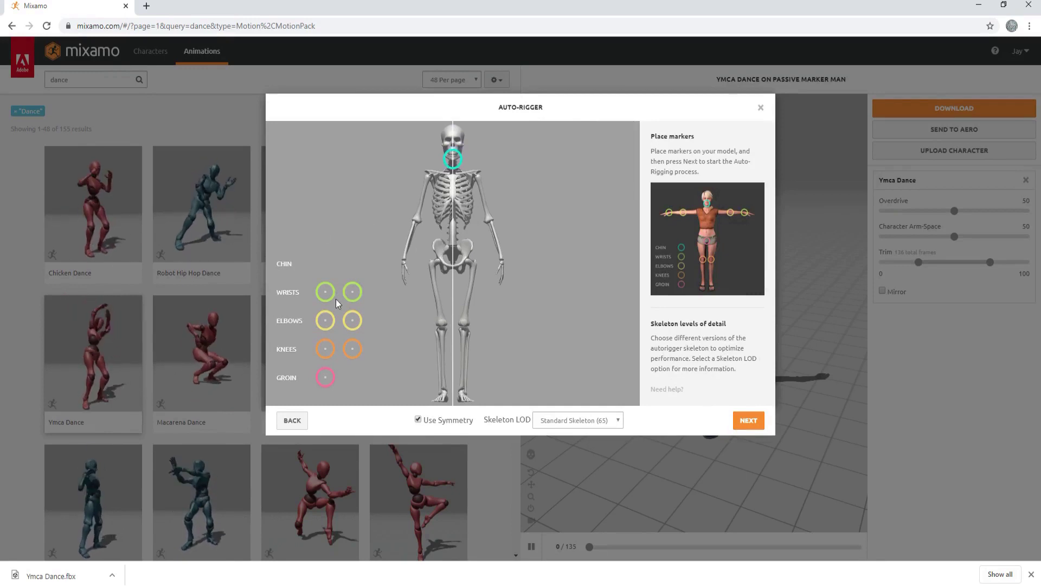
left_click_drag(337, 299, 404, 263)
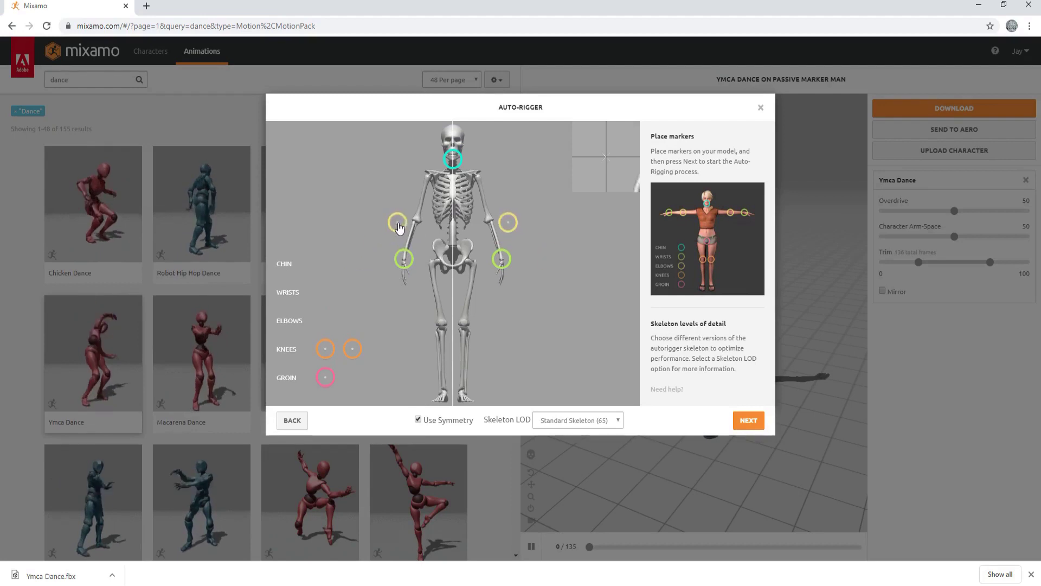
left_click_drag(399, 227, 416, 226)
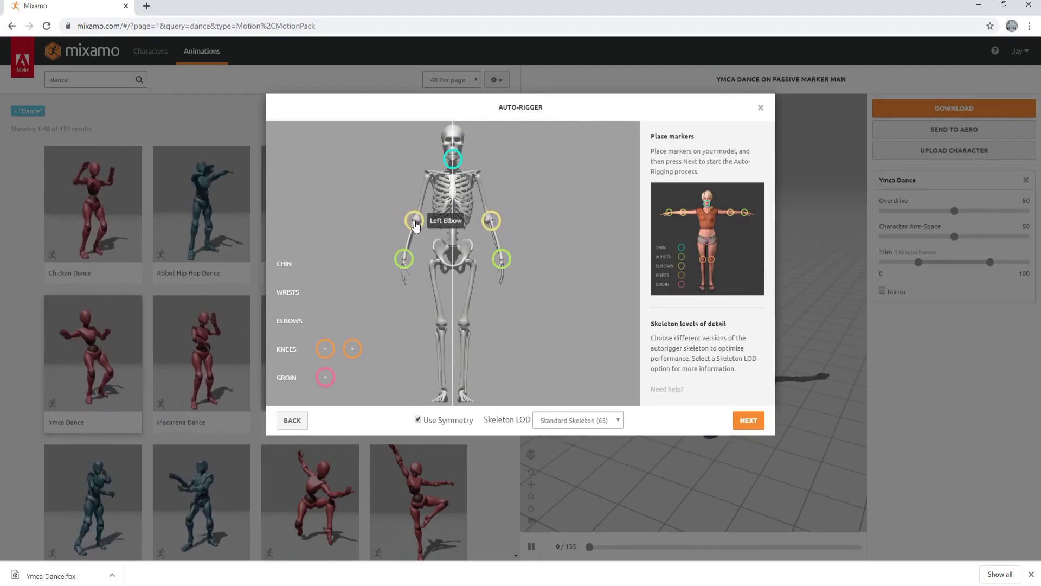
left_click_drag(327, 352, 443, 332)
mouse_move(327, 377)
left_mouse_down()
mouse_move(352, 377)
mouse_move(455, 262)
mouse_move(453, 248)
left_mouse_up()
left_click(749, 423)
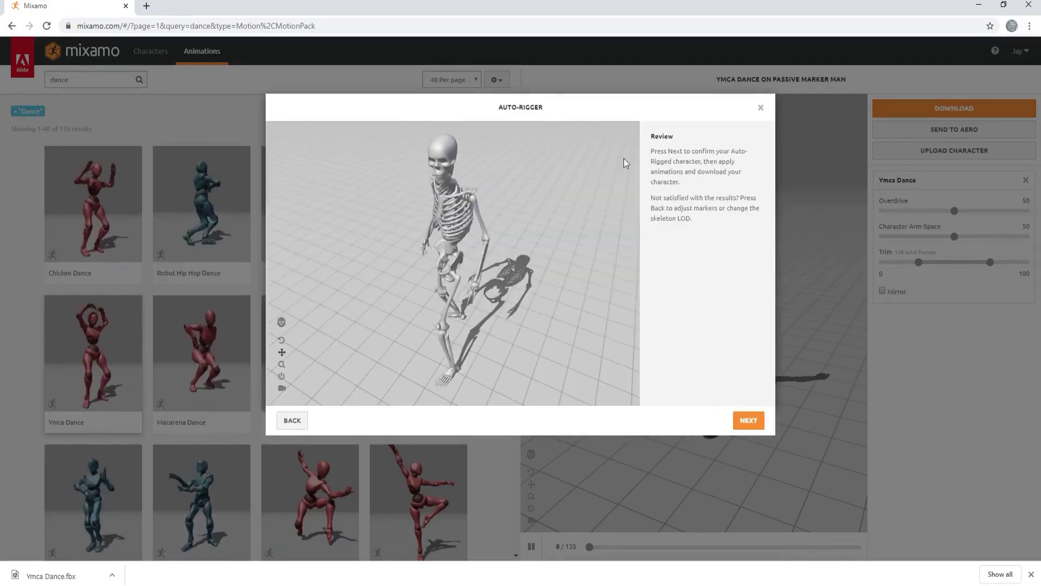
Accept the rig, swap Ymca Dance for Macarena Dance, and download it as FBX at 24 fps.
left_click(748, 420)
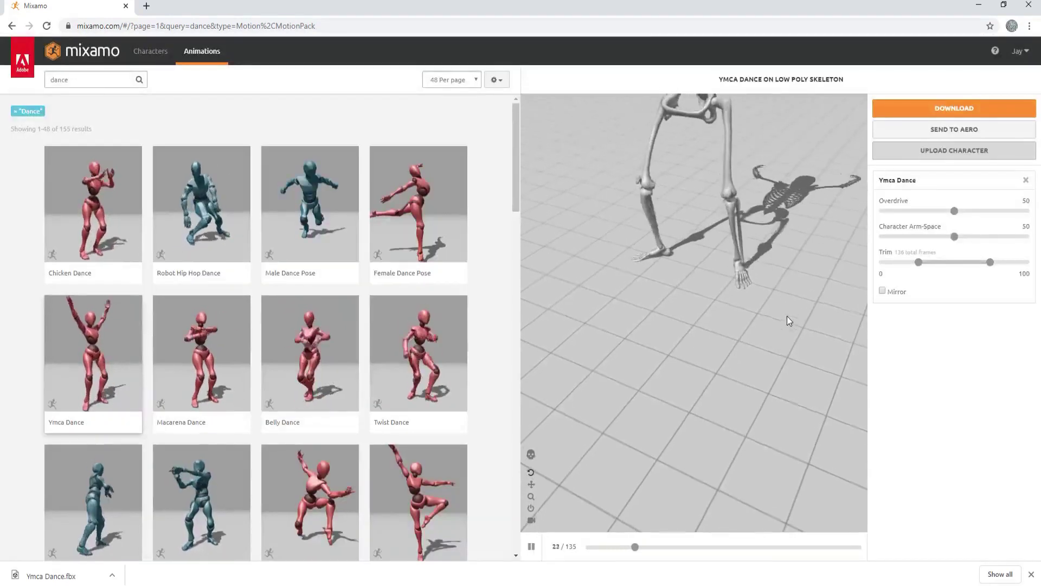
scroll(770, 310, "down", 3)
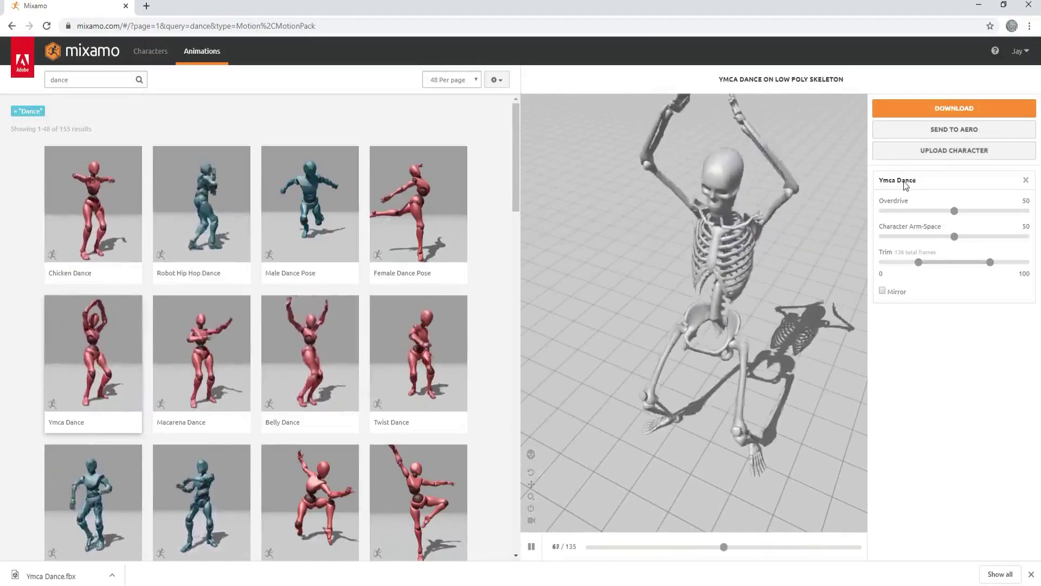
left_click(1025, 180)
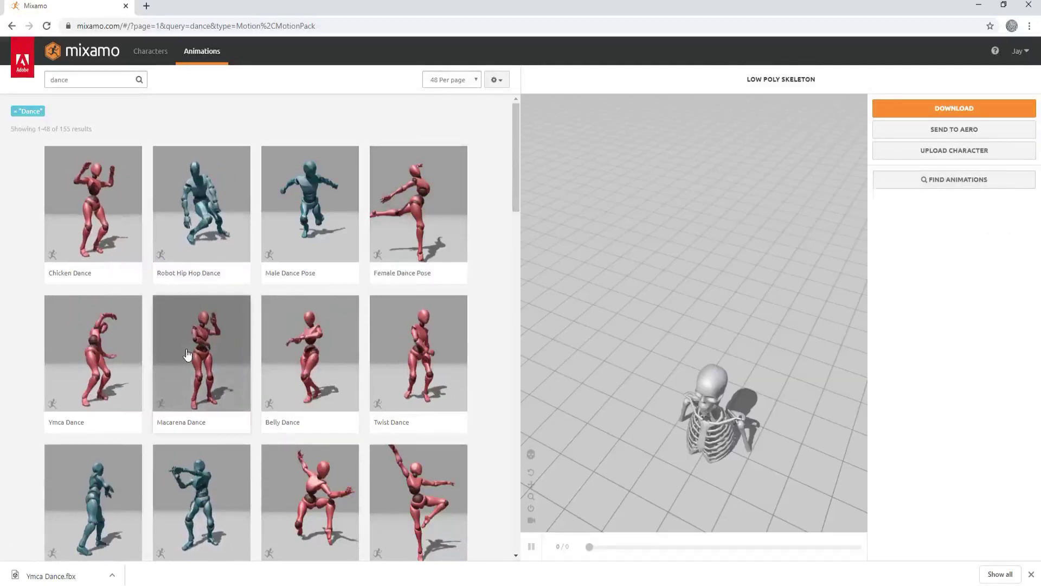
left_click(226, 383)
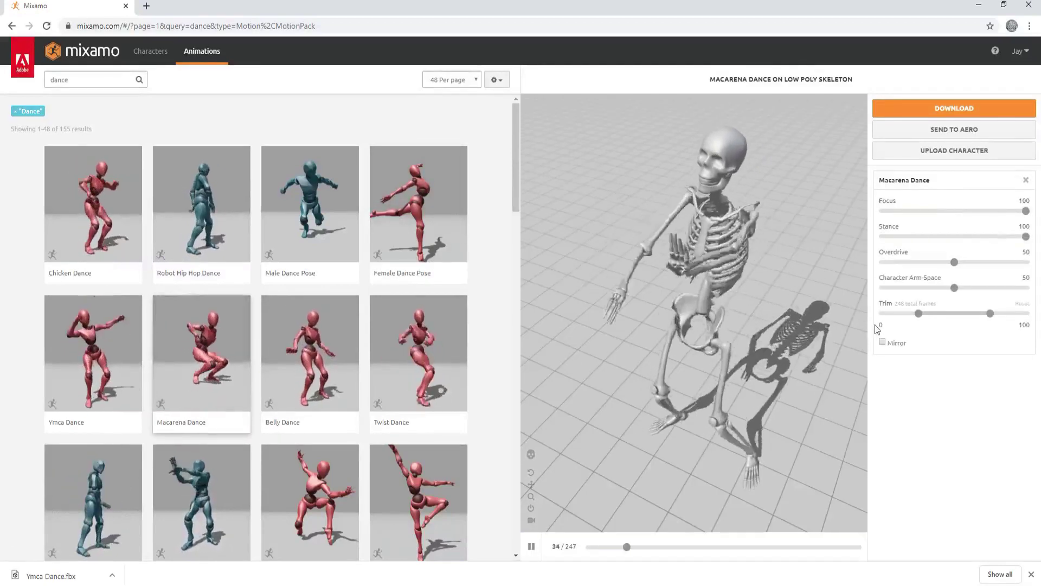
left_click(947, 113)
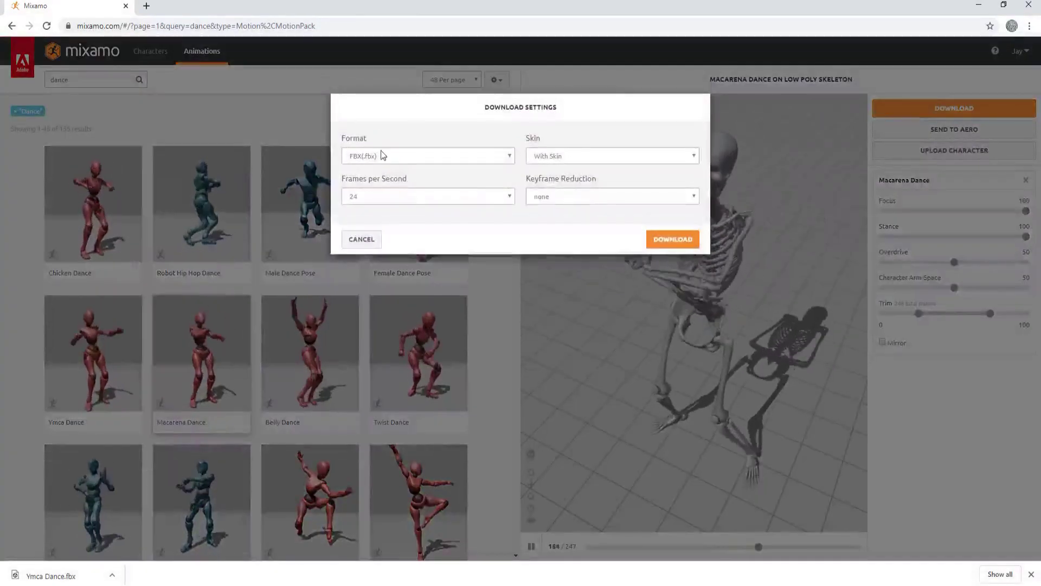
left_click(673, 239)
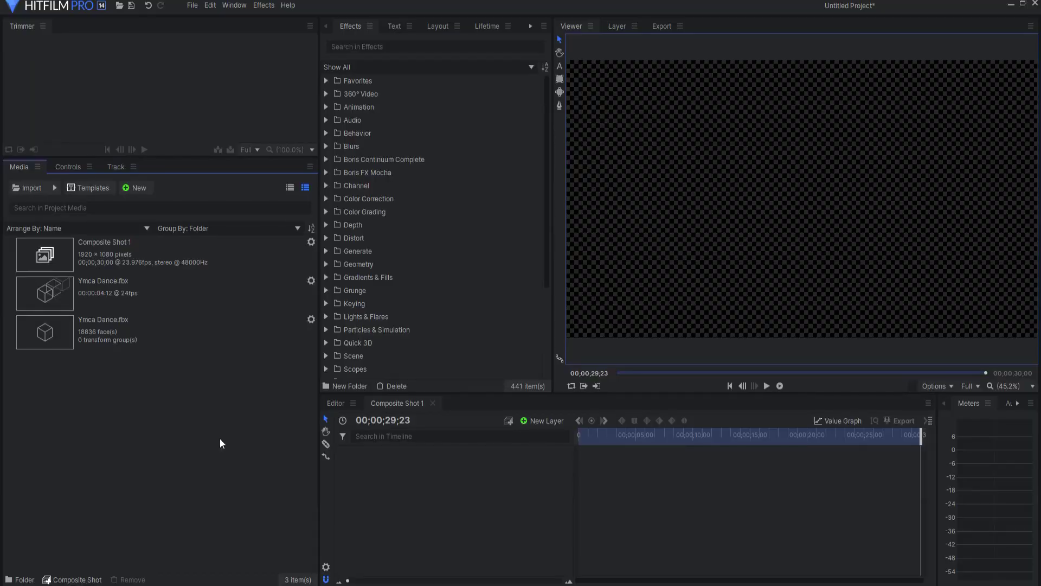
Open Macarena Dance.fbx through the 3D Model import option.
left_click(54, 187)
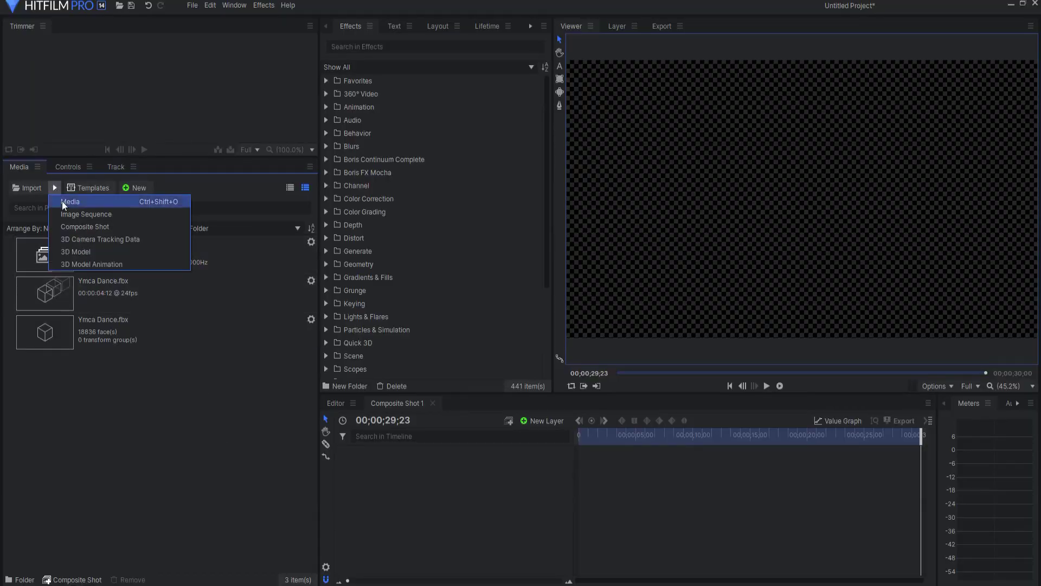
left_click(80, 251)
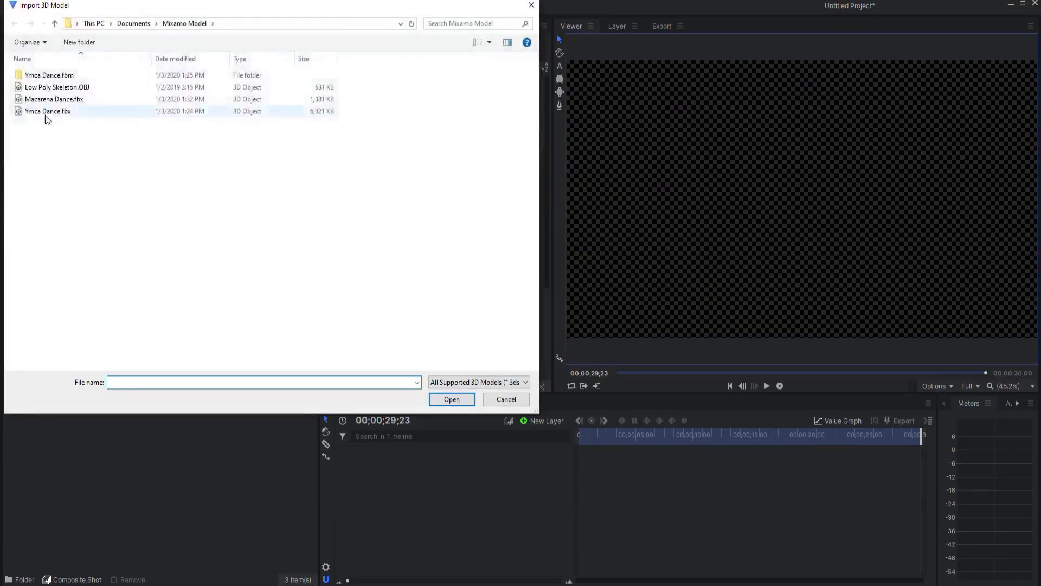
double_click(54, 99)
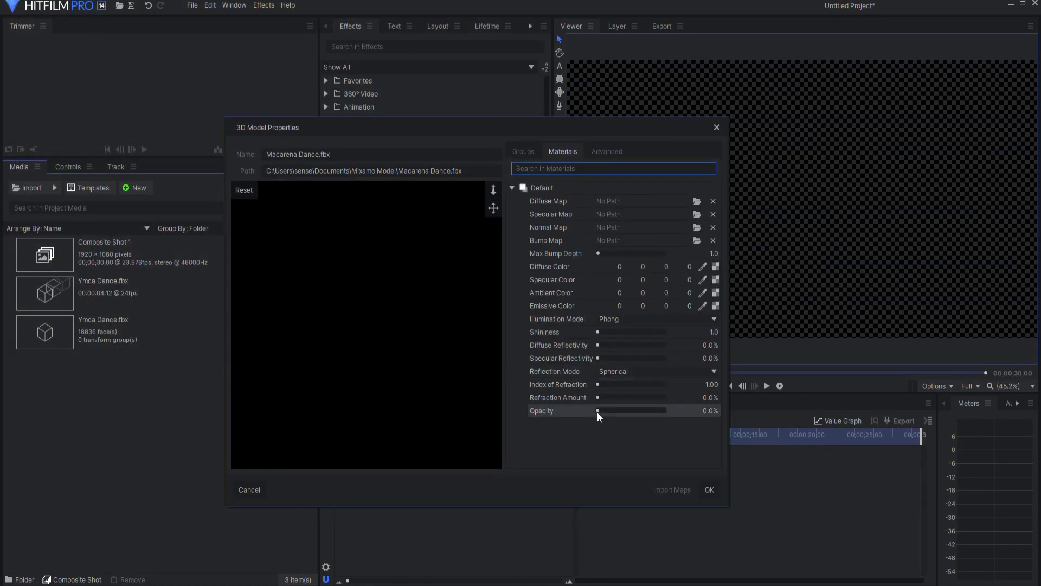
Give the material 100% opacity and a 182 grey diffuse colour, then finish the import.
left_click_drag(597, 411, 671, 412)
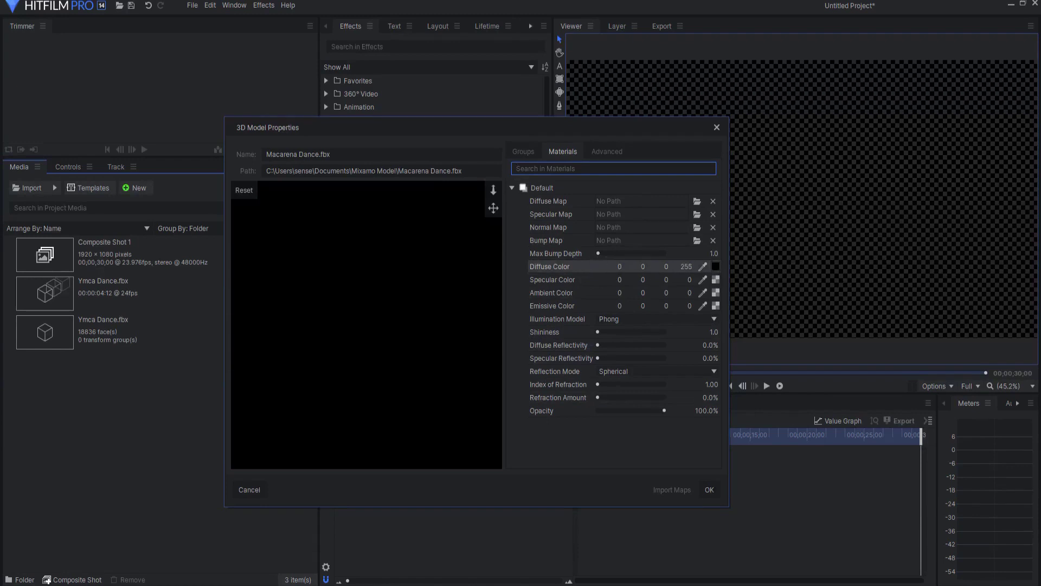
left_click_drag(667, 266, 618, 266)
left_click(716, 266)
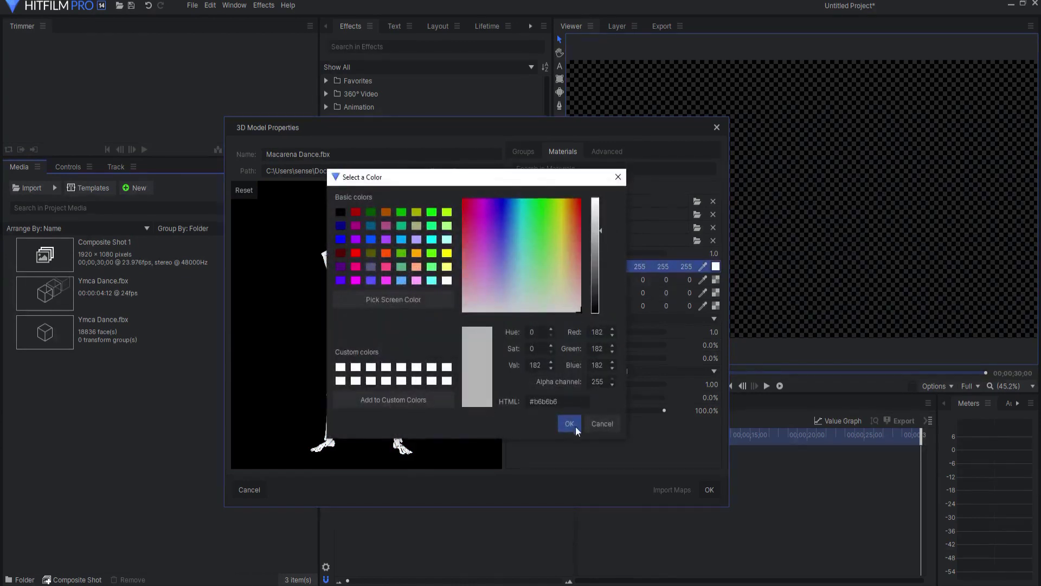
left_click(569, 423)
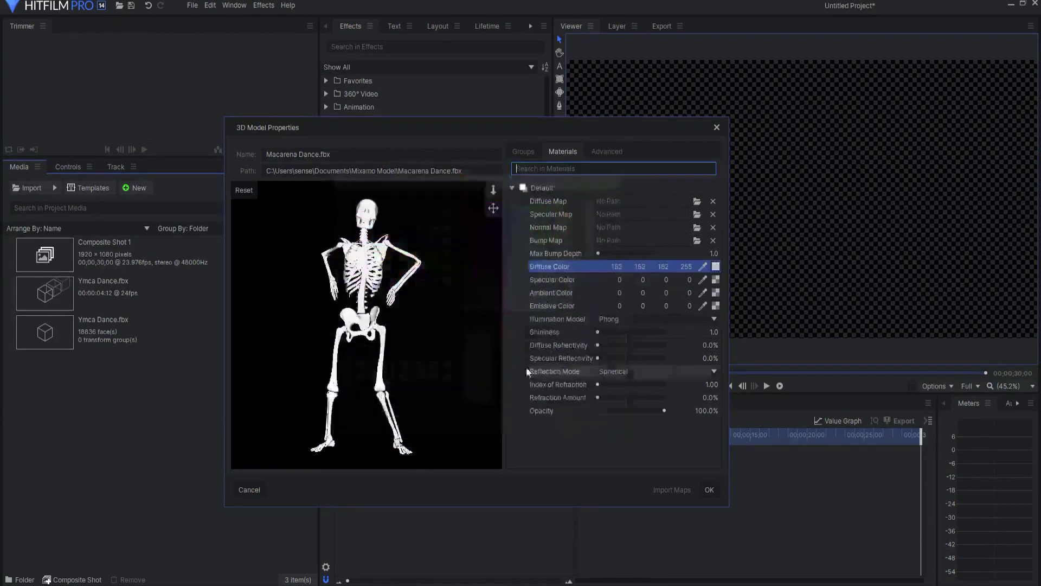
left_click(708, 489)
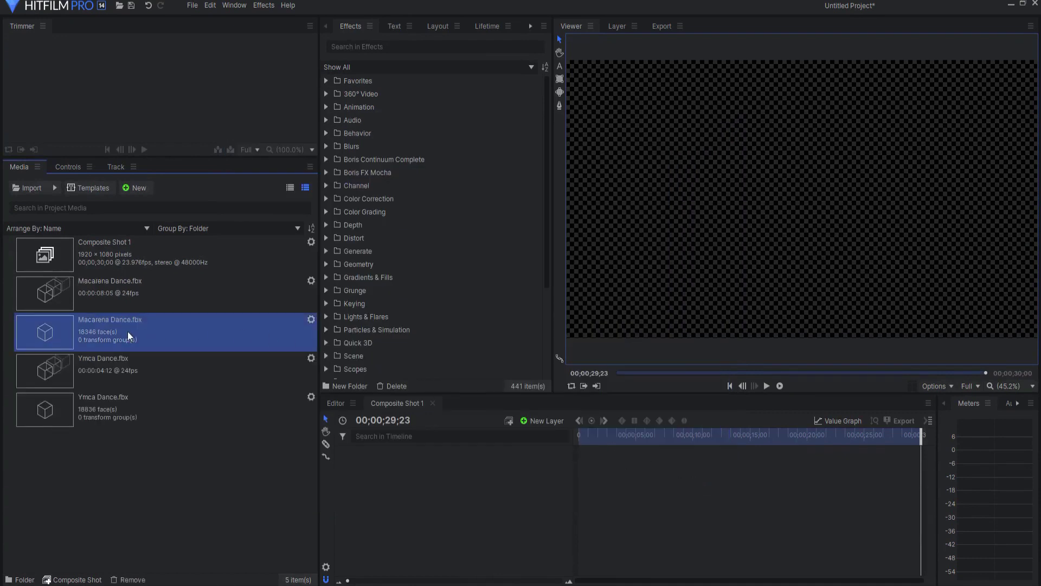
Place the Macarena skeleton model in Composite Shot 1 and attach the Macarena Dance animation to it.
left_click_drag(129, 336, 374, 451)
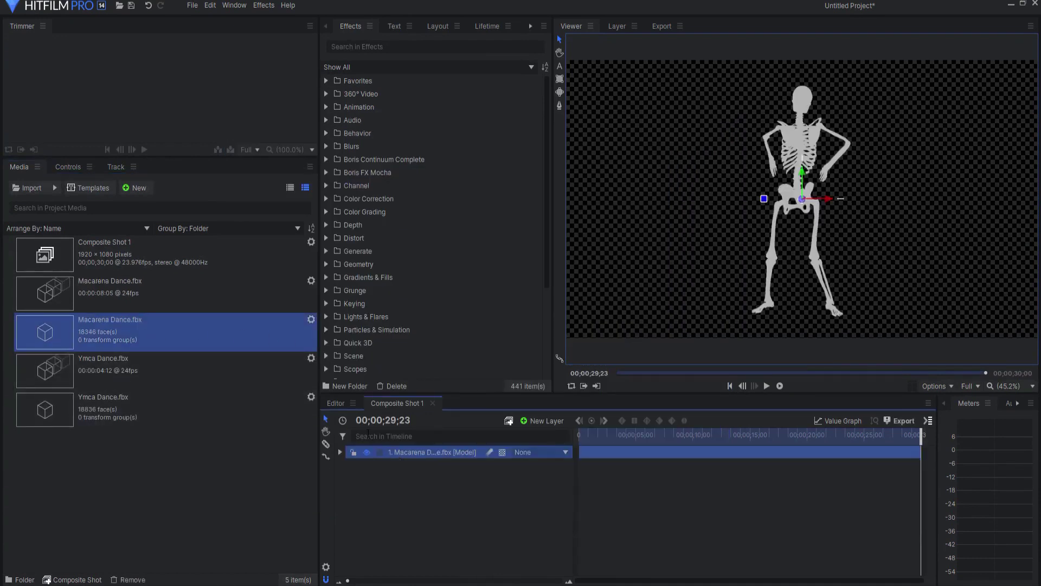
left_click(340, 453)
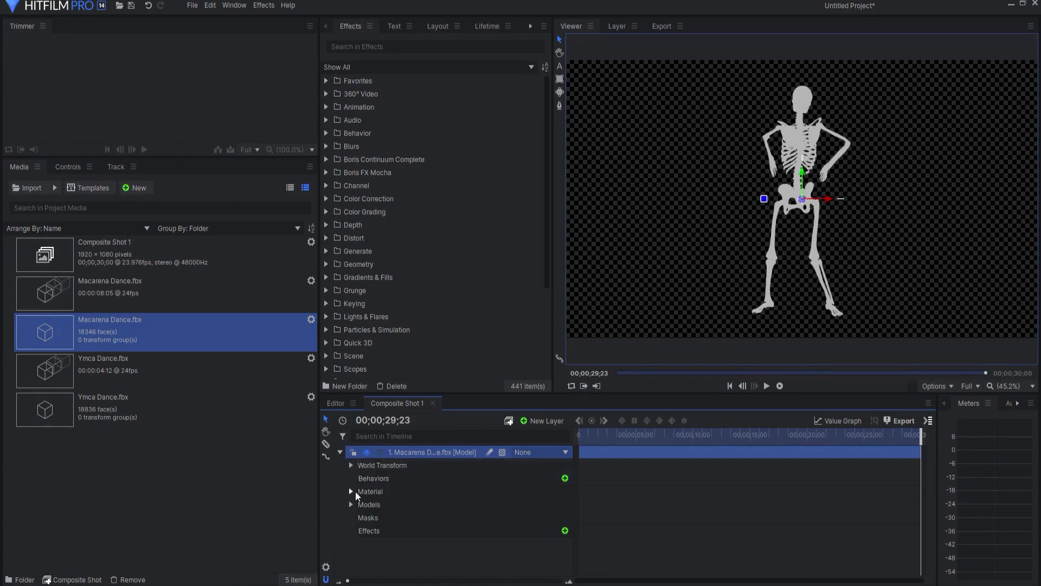
left_click(362, 519)
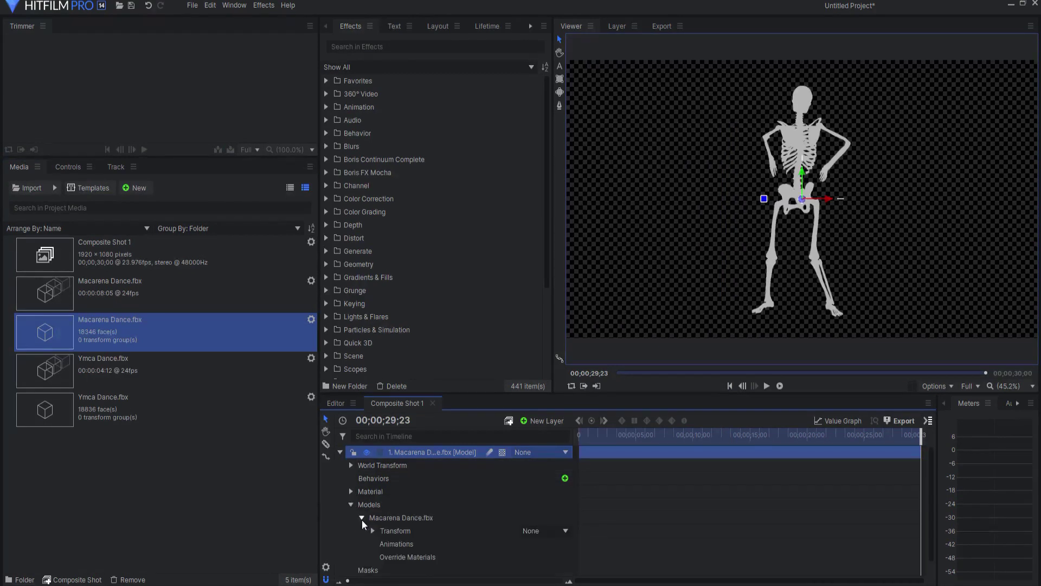
left_click(401, 544)
left_click_drag(98, 303, 329, 485)
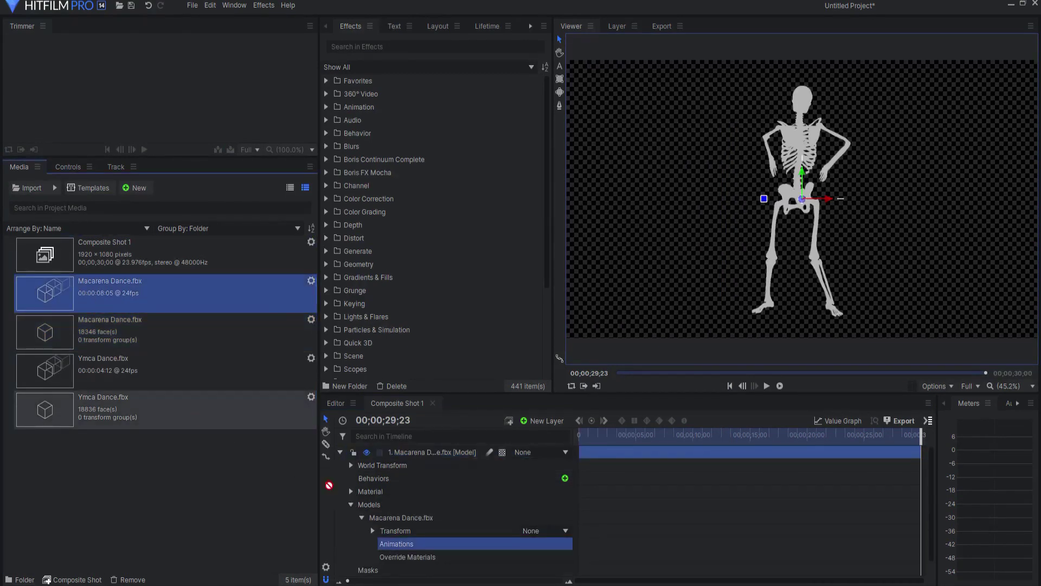
left_click_drag(394, 541, 395, 545)
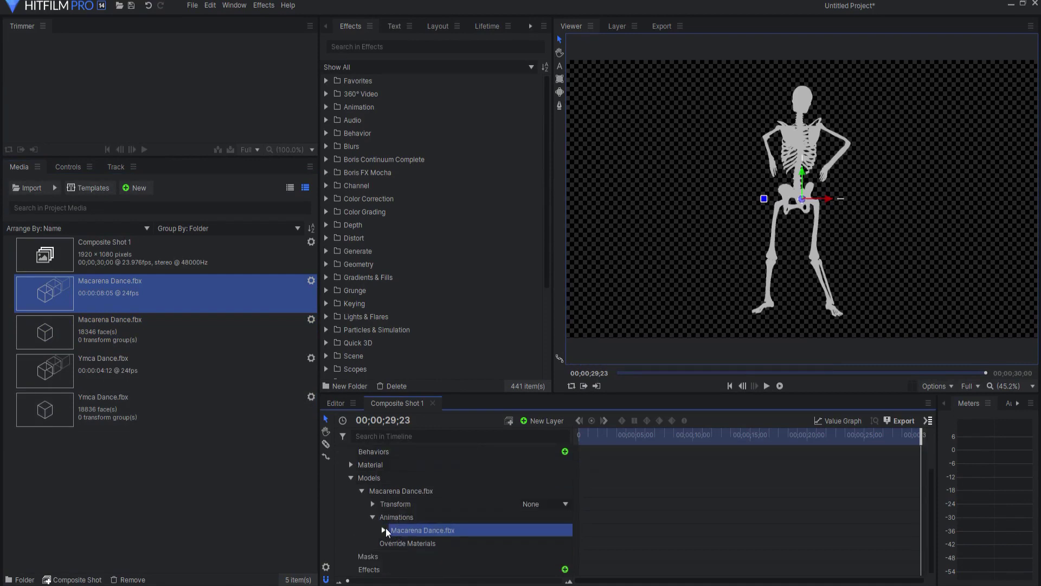
Set the Macarena Dance animation to loop and return to the start of the shot.
left_click(384, 533)
scroll(390, 531, "down", 1)
left_click(567, 531)
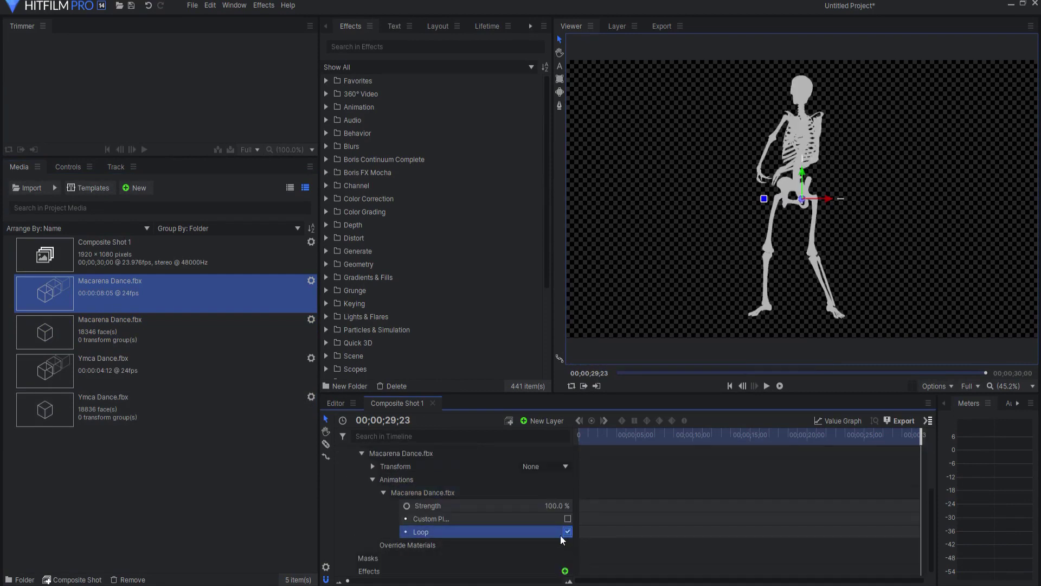
left_click(729, 386)
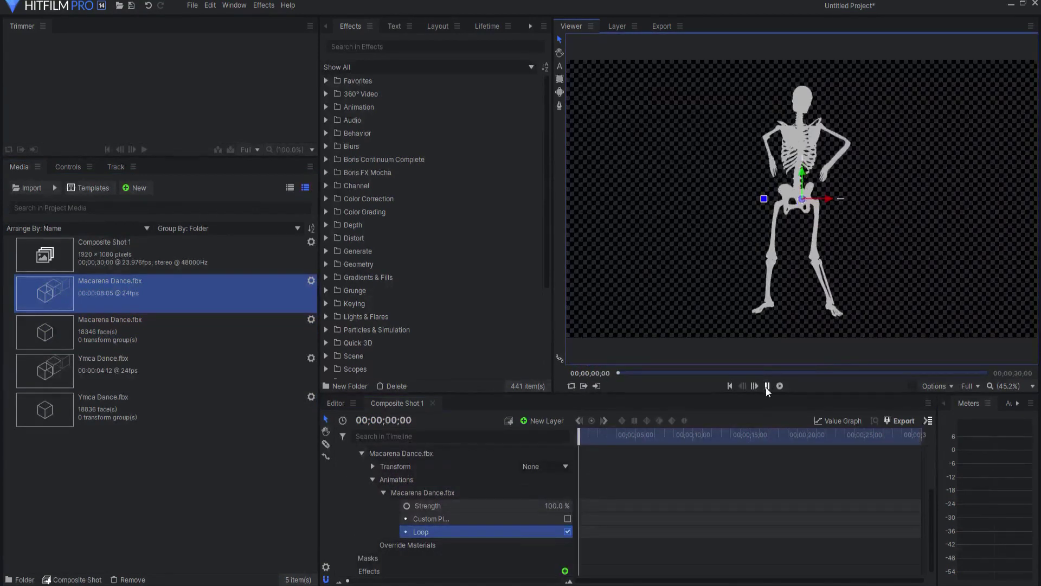